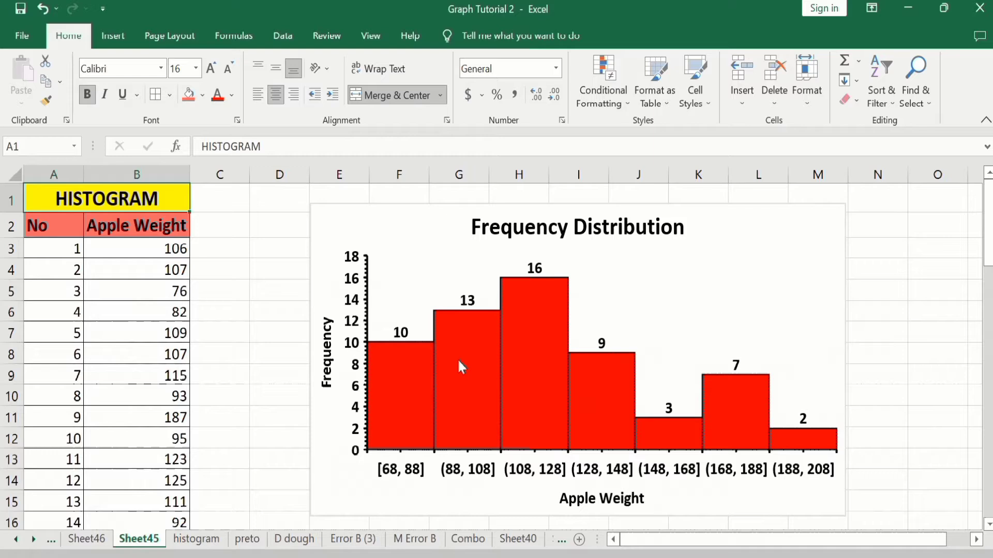
- Insert a histogram chart from the apple weights in B3:B62
mouse_move(447, 329)
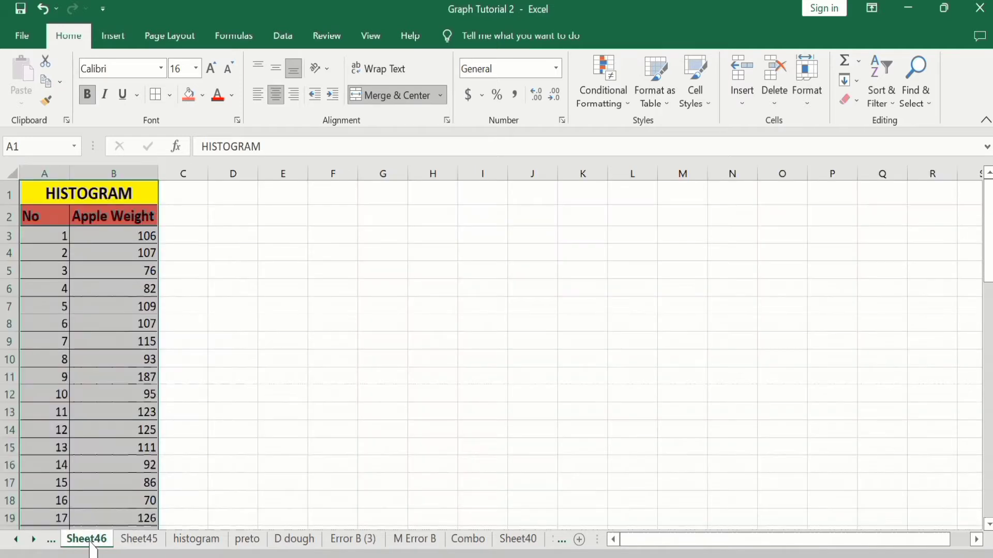
click(200, 248)
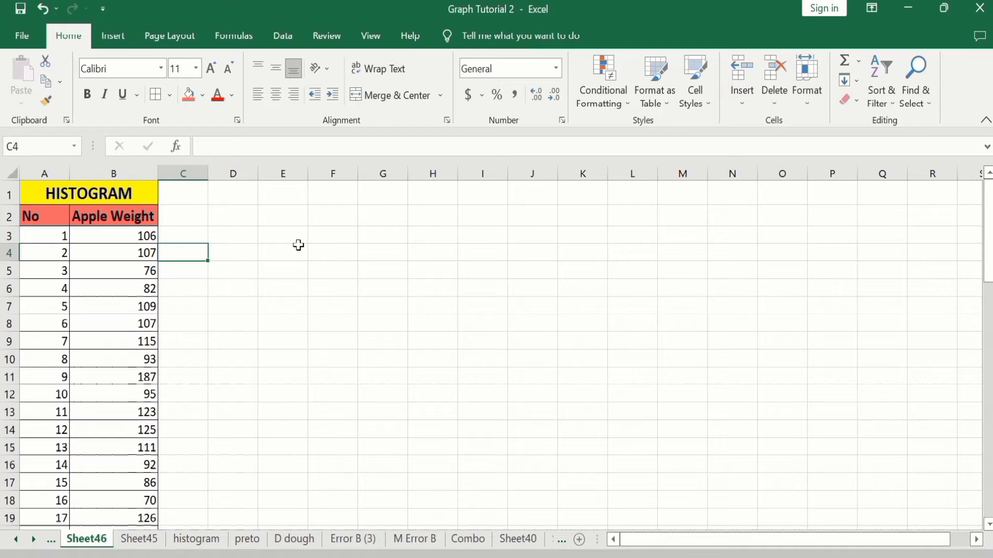
click(127, 238)
drag(126, 238, 114, 494)
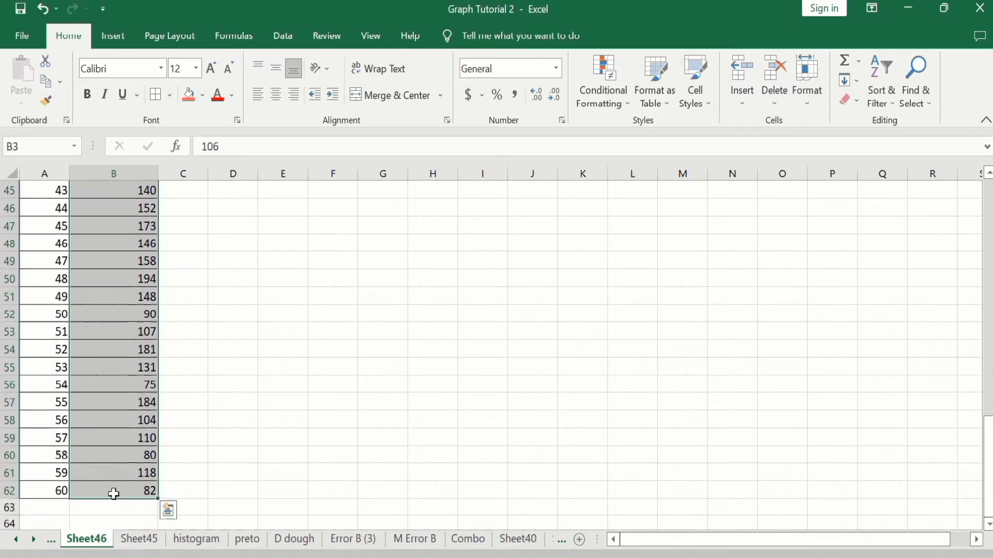
click(115, 41)
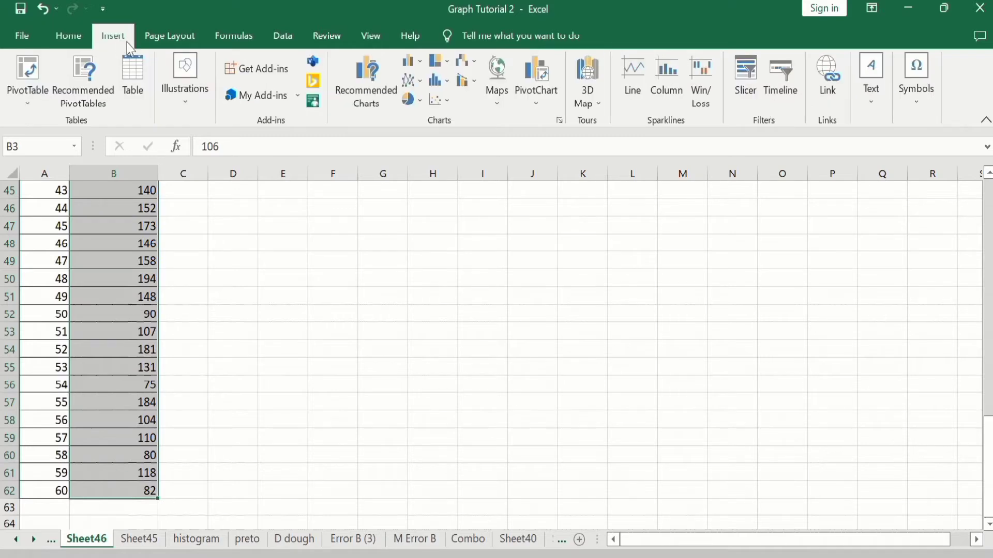
click(446, 84)
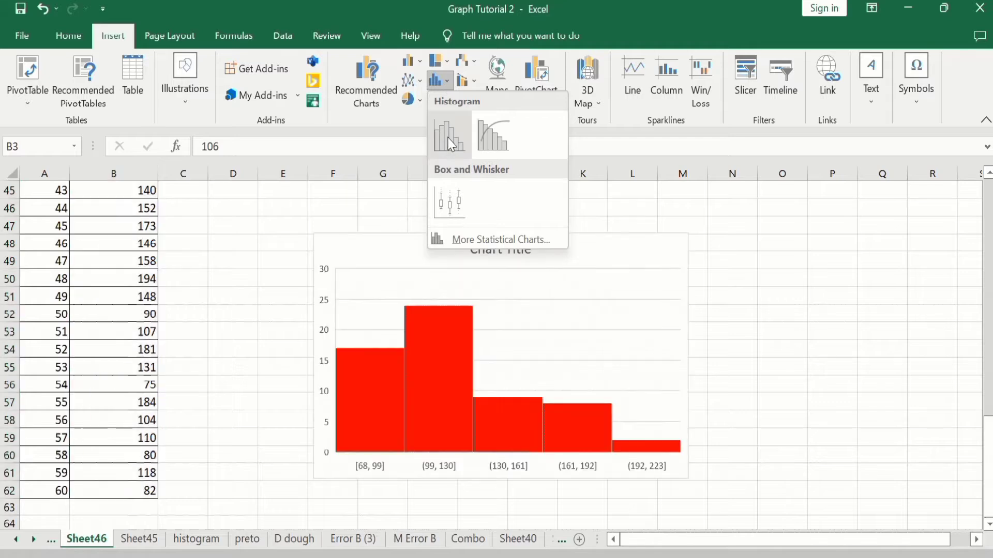
click(447, 137)
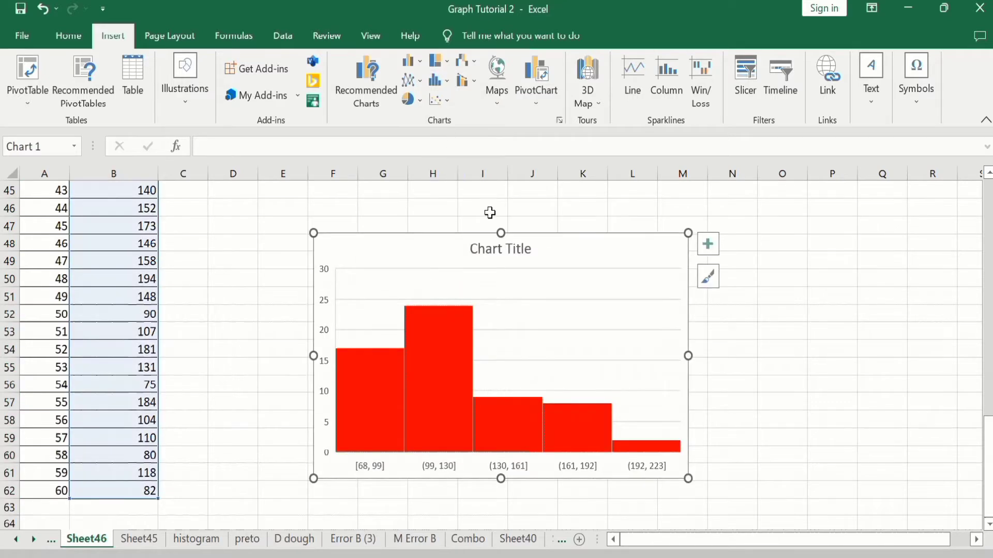
- Enlarge the histogram chart in height and width so it covers about F46 to O62
drag(501, 228, 497, 200)
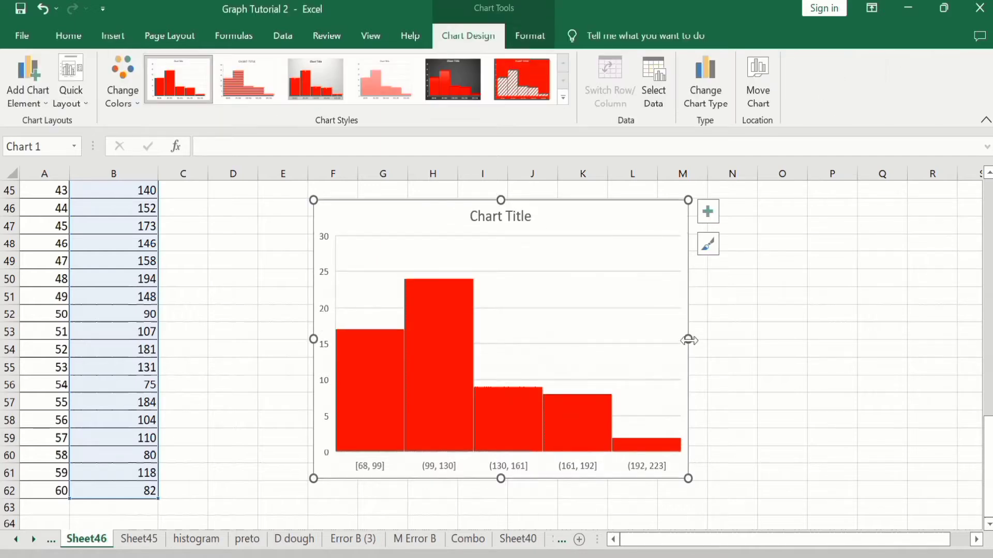
drag(688, 339, 811, 332)
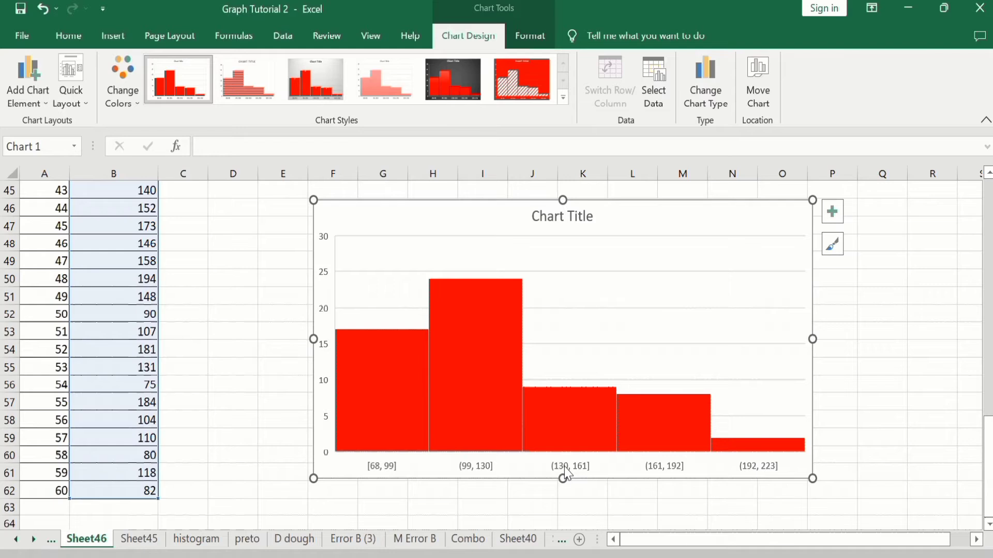
drag(562, 478, 569, 500)
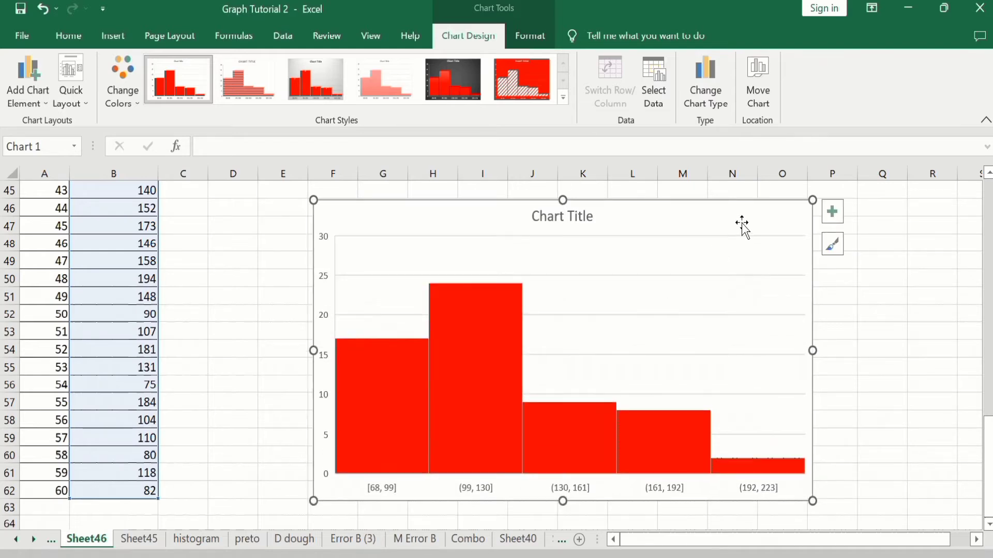
- Add axis titles to both axes of the histogram
click(838, 212)
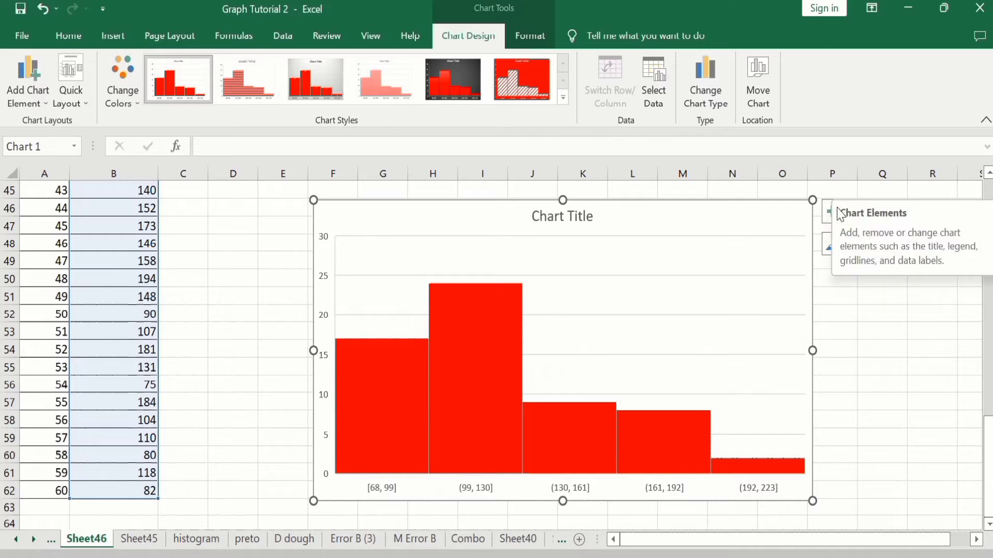
click(833, 213)
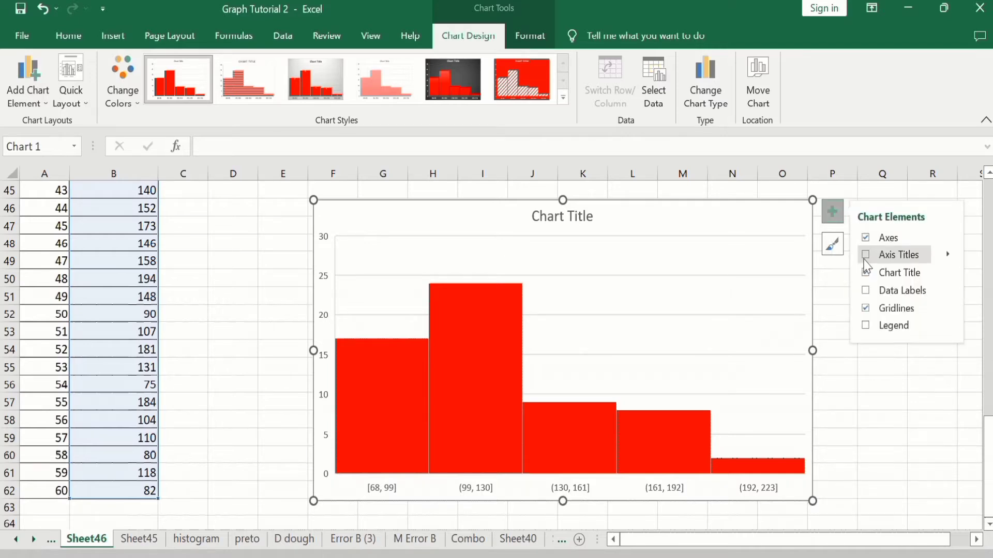
click(866, 258)
click(866, 256)
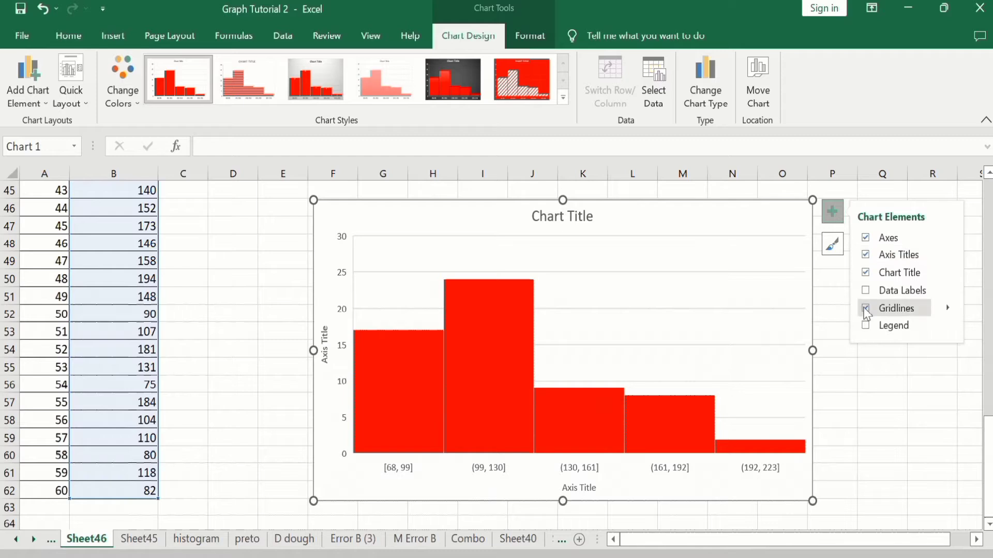
- Remove the histogram's gridlines and add data labels to its columns
click(865, 309)
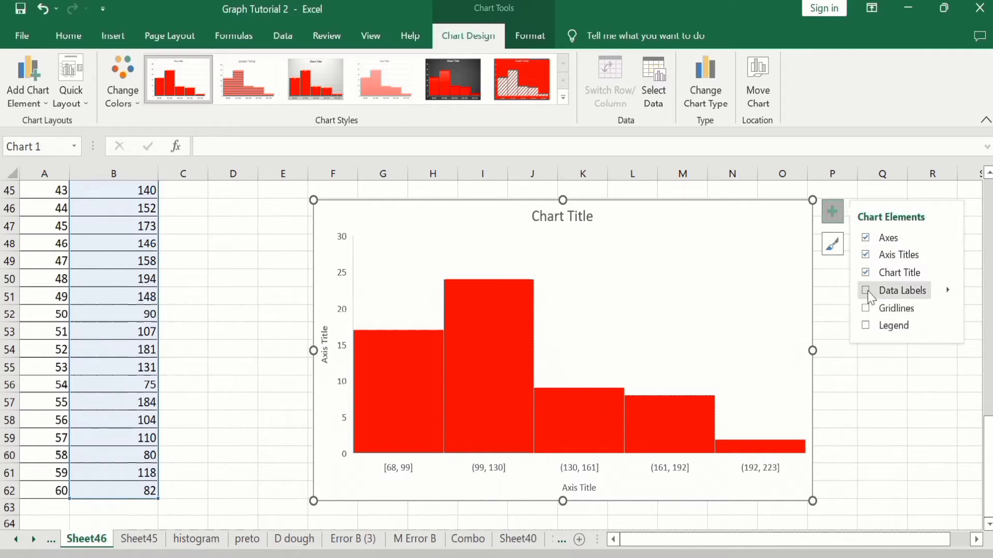
click(867, 293)
click(862, 399)
click(863, 399)
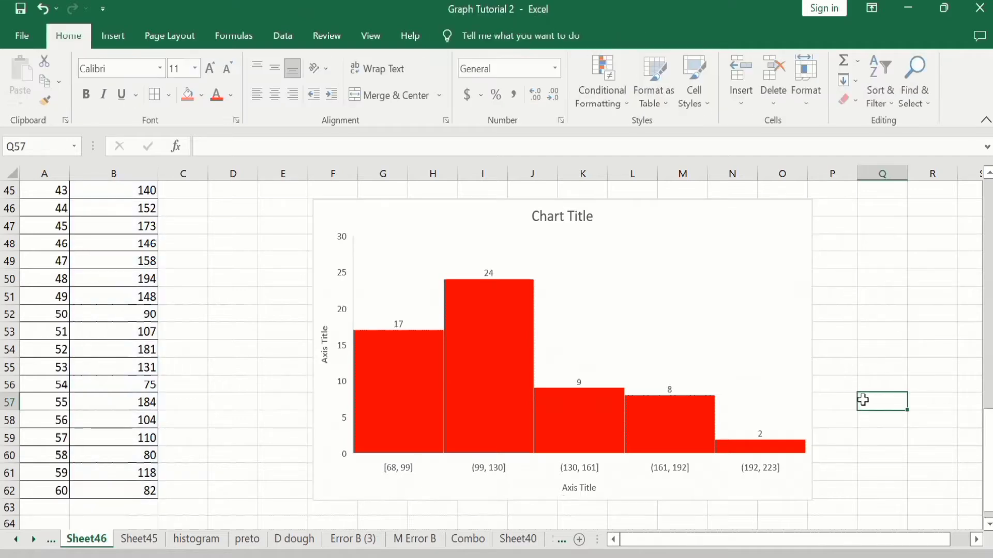
- Replace the placeholder chart title with "Histogram"
click(570, 217)
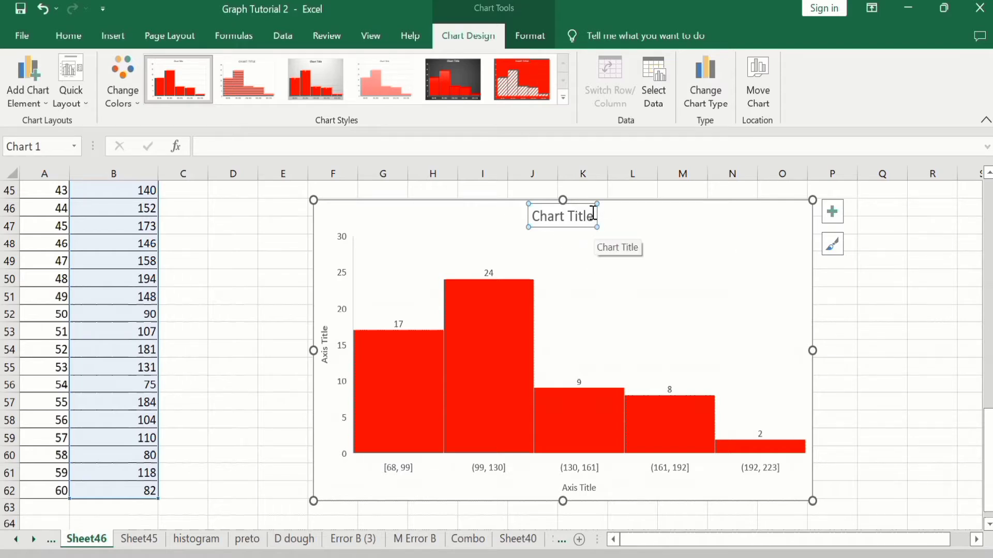
click(593, 216)
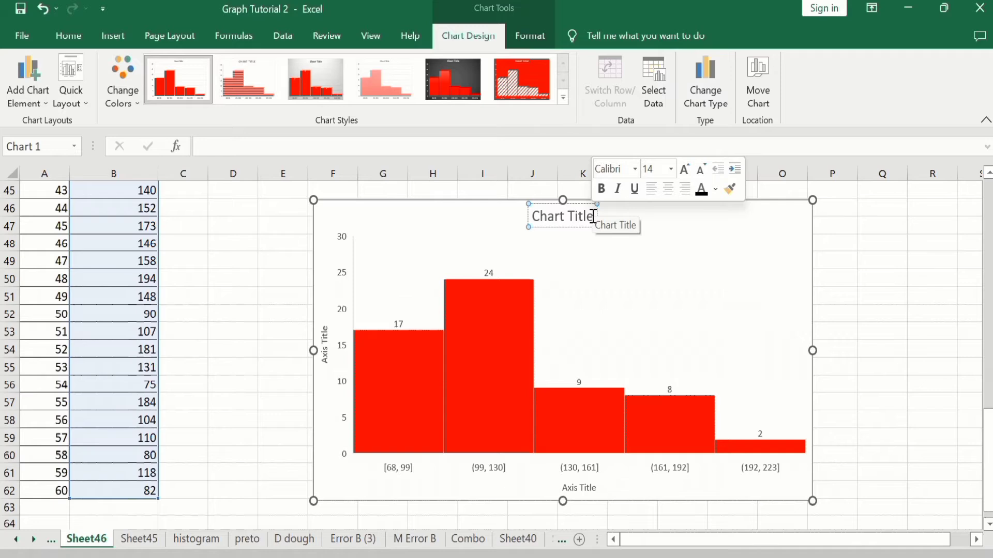
key(BackSpace)
key(BackSpace)
key(BackSpace)
key(BackSpace)
key(BackSpace)
key(BackSpace)
key(BackSpace)
key(BackSpace)
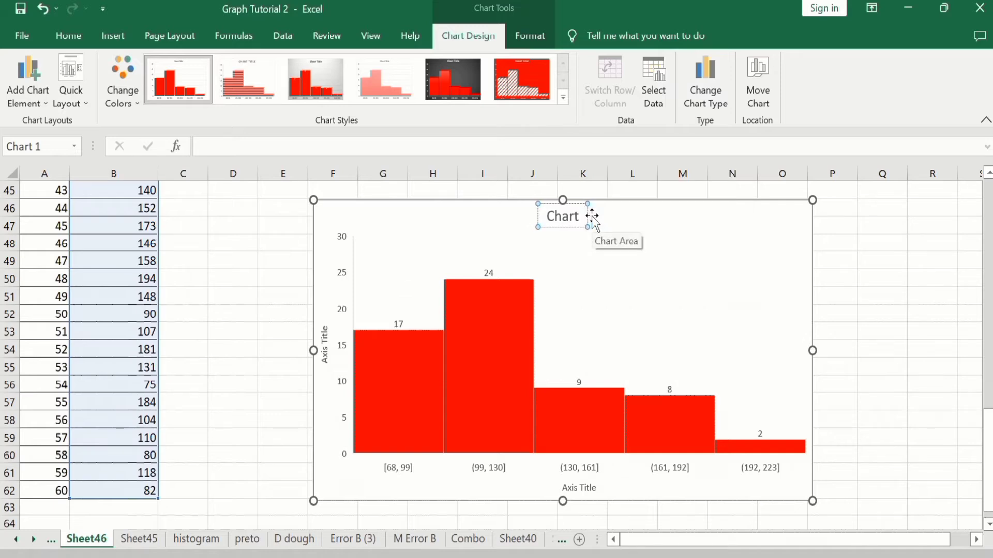
key(BackSpace)
key(BackSpace)
key(BackSpace)
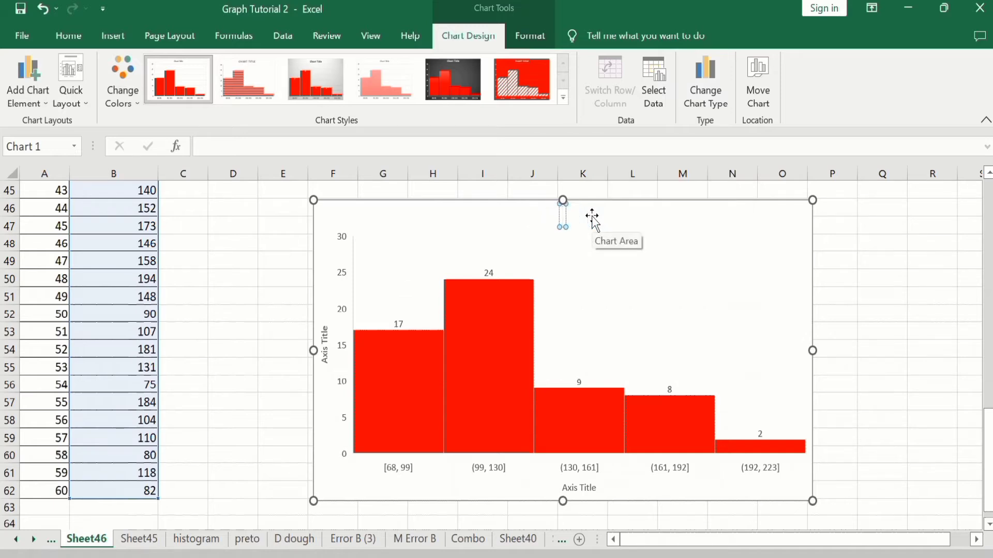
text(Histogra)
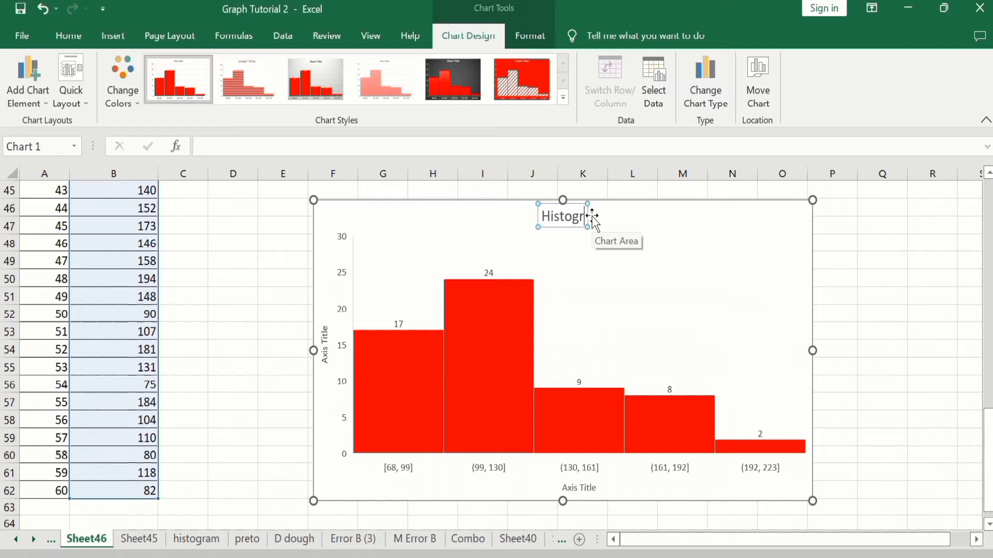
text(m)
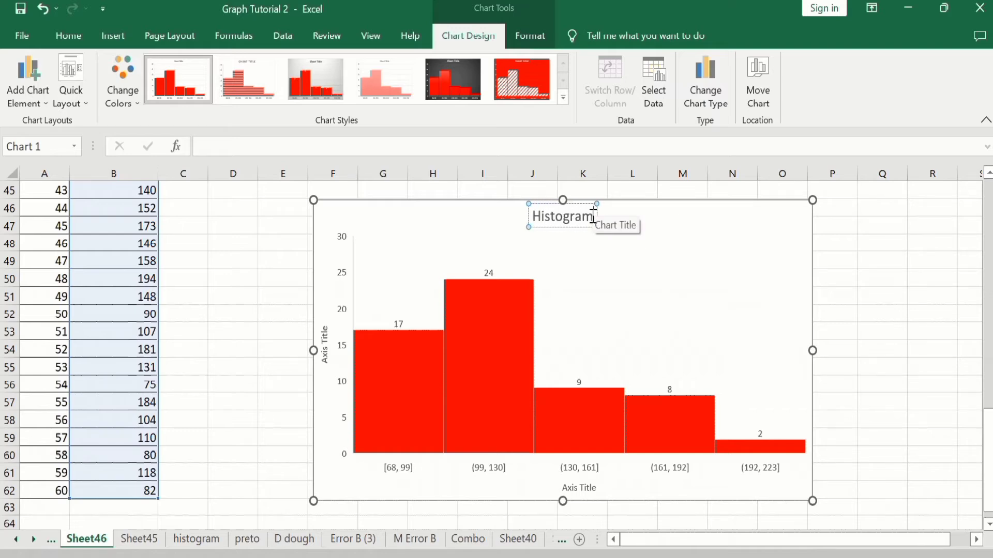
- Format the chart title as bold black text at font size 18
click(74, 34)
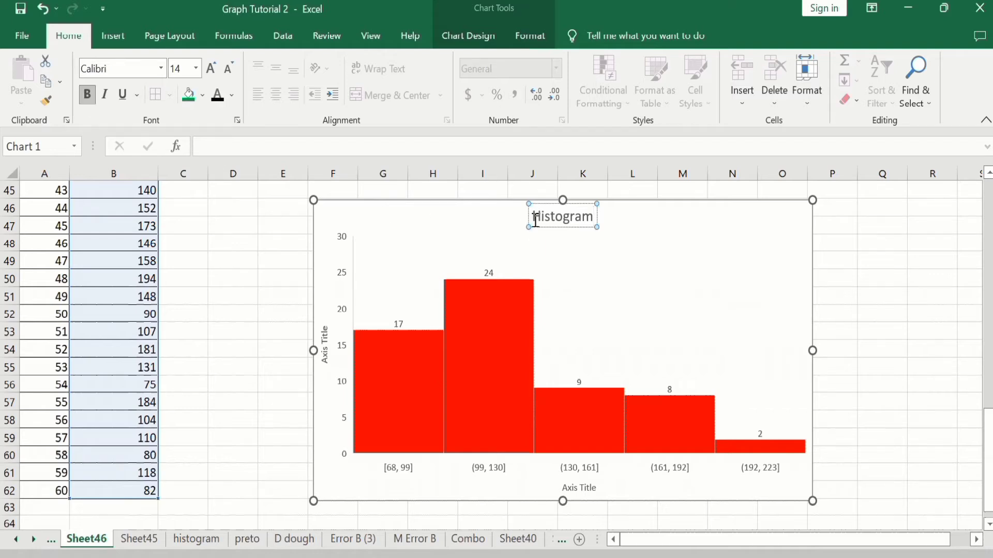
drag(534, 217, 596, 217)
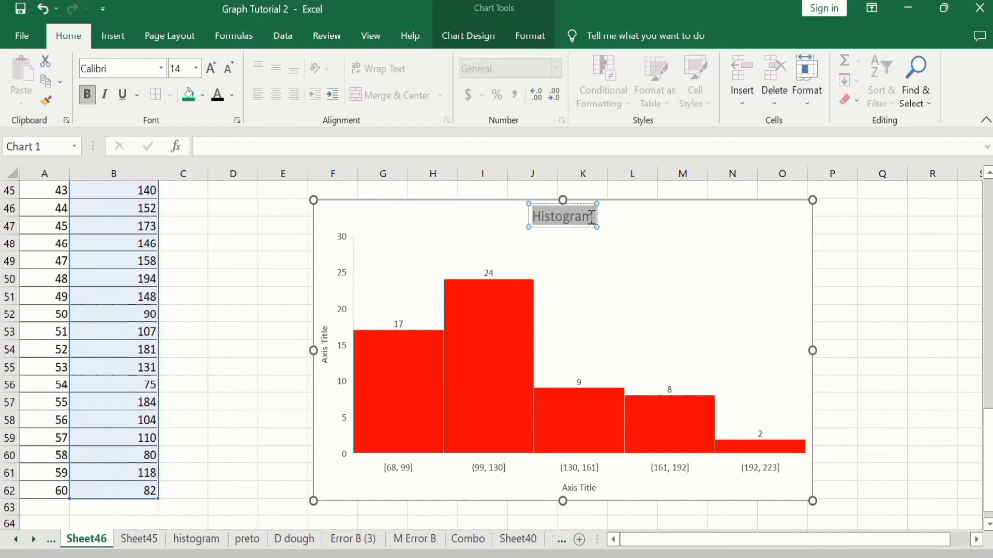
click(217, 96)
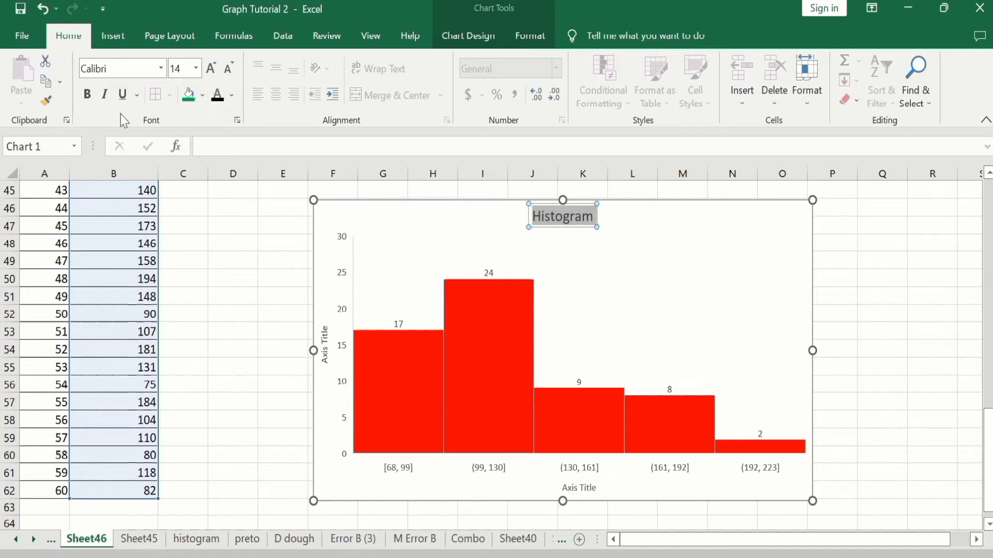
click(88, 98)
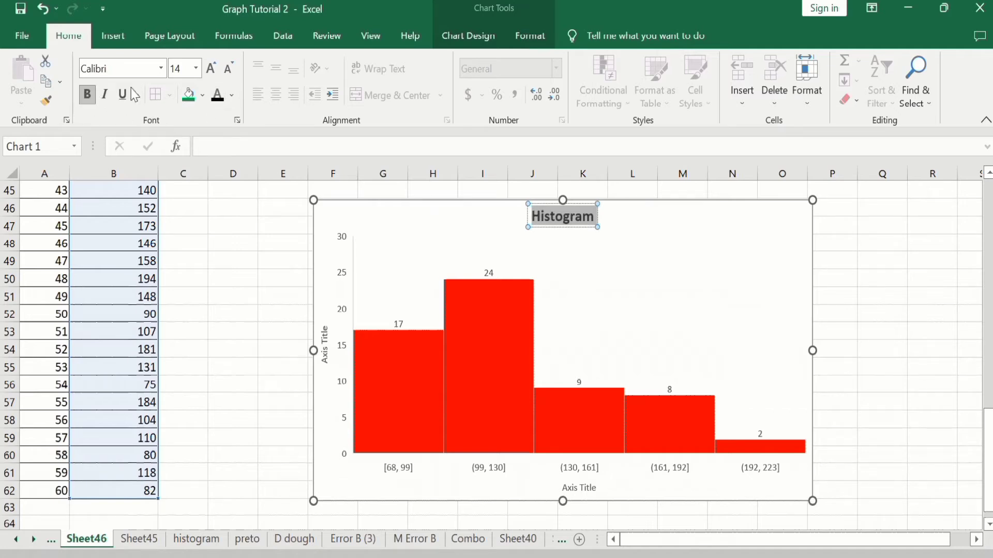
click(197, 68)
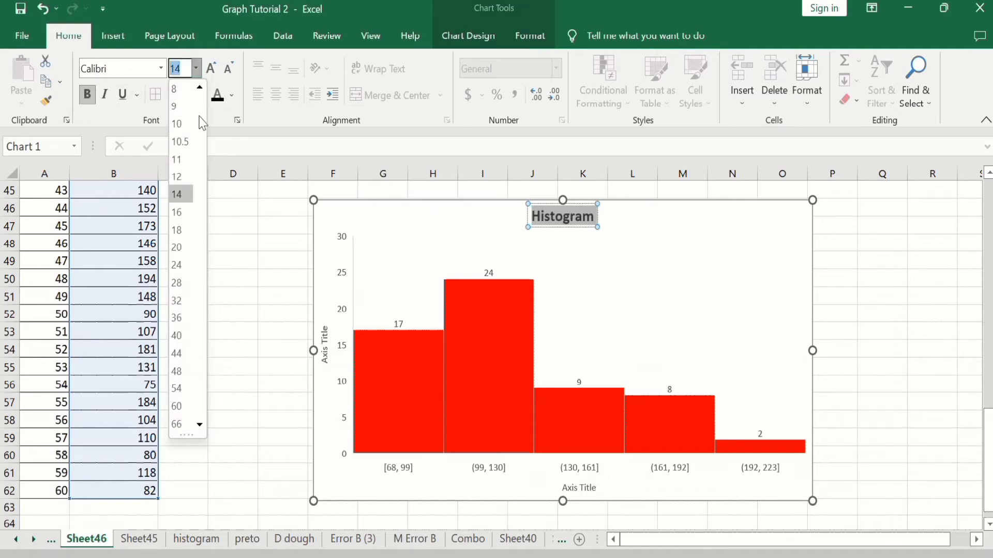
click(181, 230)
click(257, 313)
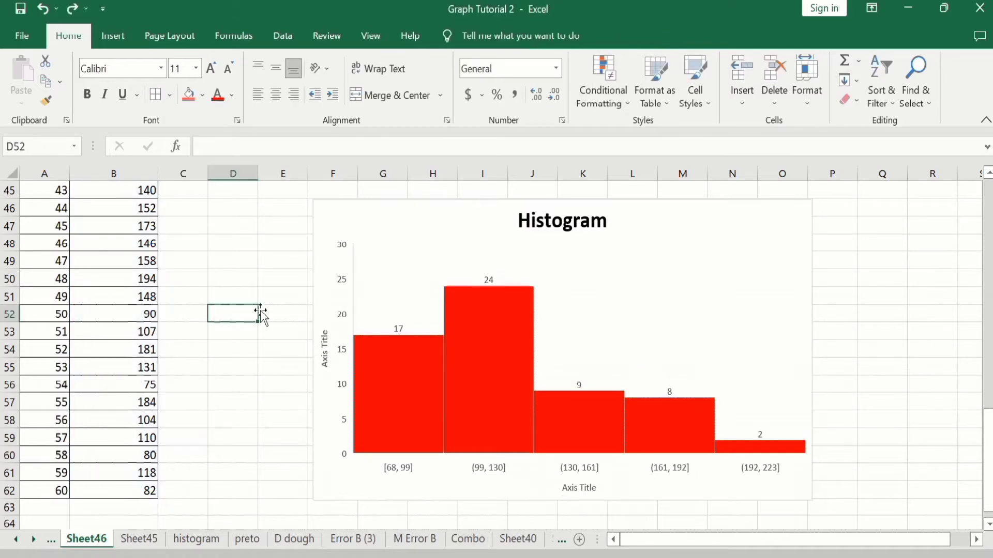
- Replace the vertical axis title's placeholder text with "Frequency"
click(326, 348)
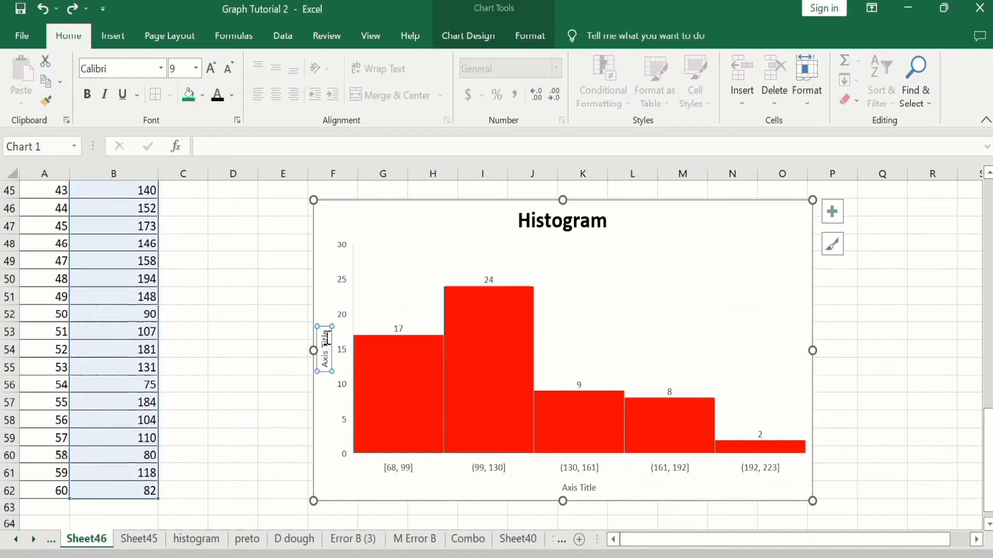
click(327, 334)
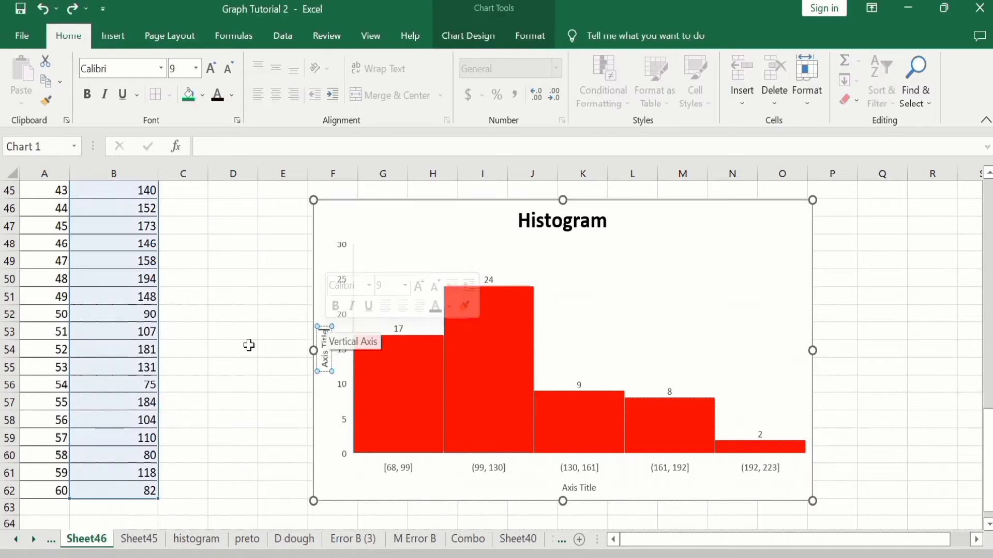
key(BackSpace)
key(BackSpace)
key(BackSpace)
key(BackSpace)
key(BackSpace)
key(BackSpace)
key(BackSpace)
key(BackSpace)
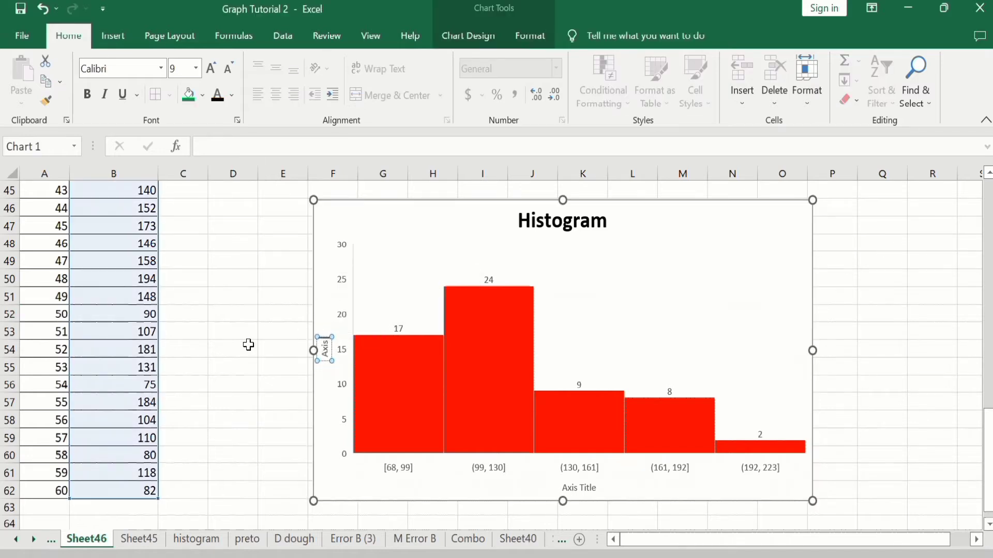
key(BackSpace)
key(BackSpace)
text(Frequency)
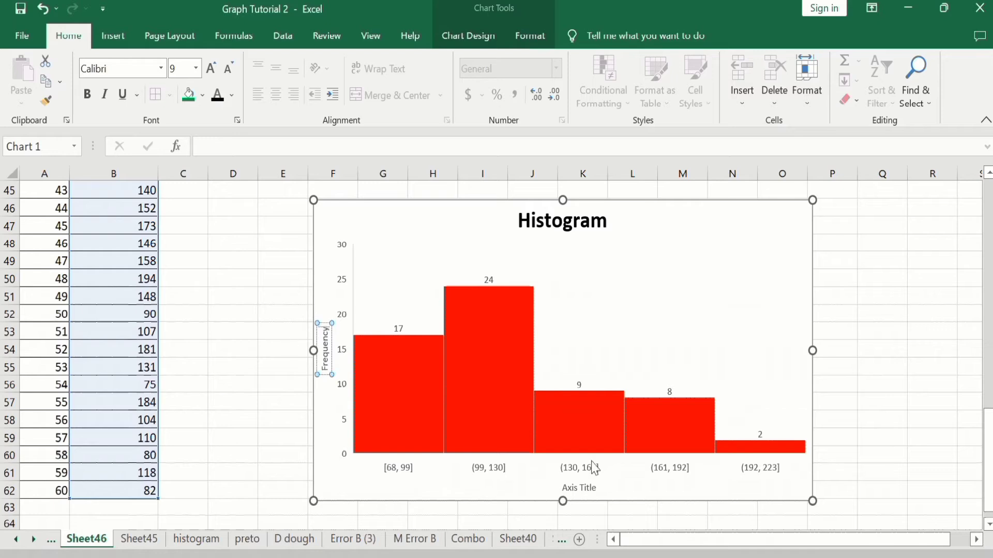
- Replace the horizontal axis title's placeholder text with "Weight of apple"
click(588, 488)
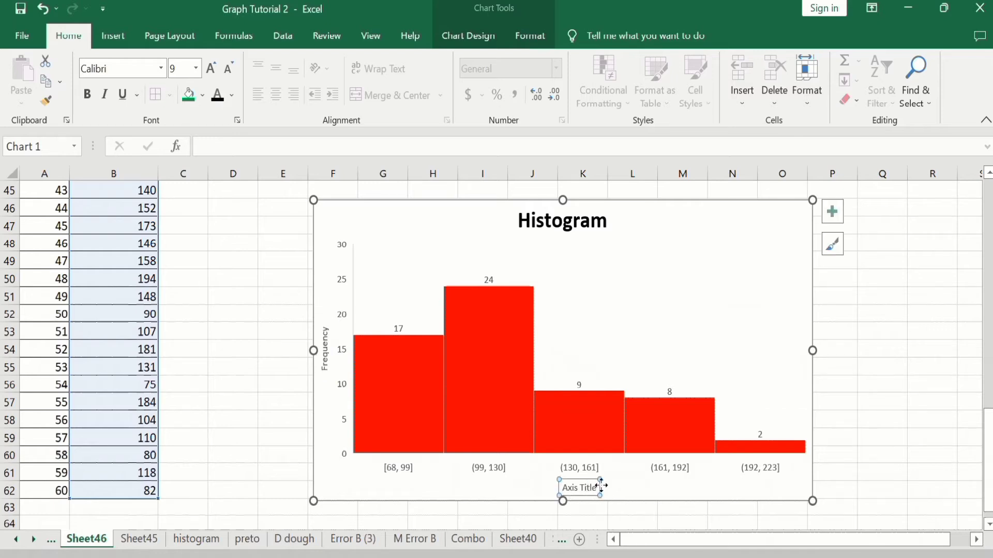
click(595, 488)
key(BackSpace)
key(BackSpace)
key(BackSpace)
key(BackSpace)
key(BackSpace)
key(BackSpace)
key(BackSpace)
key(BackSpace)
key(BackSpace)
key(BackSpace)
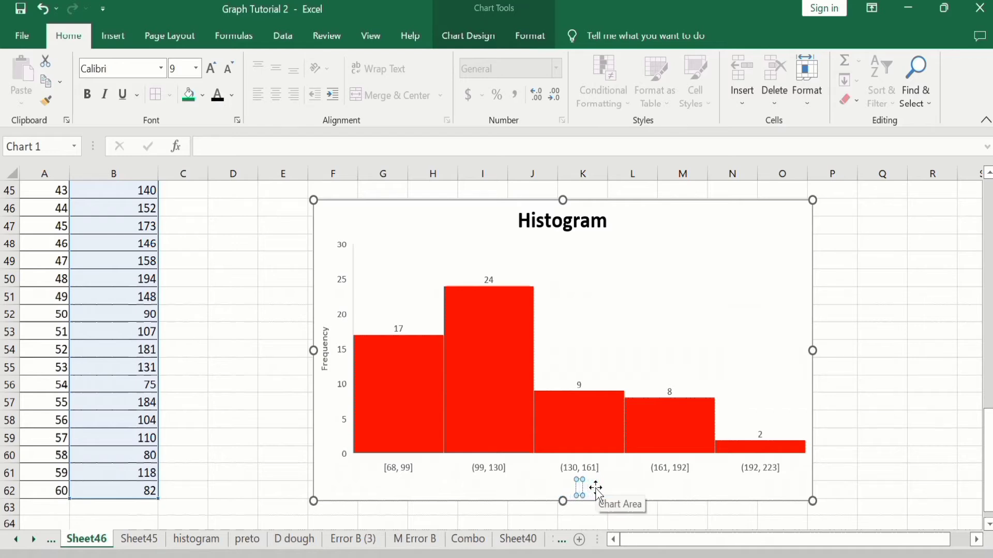
text(Weight of)
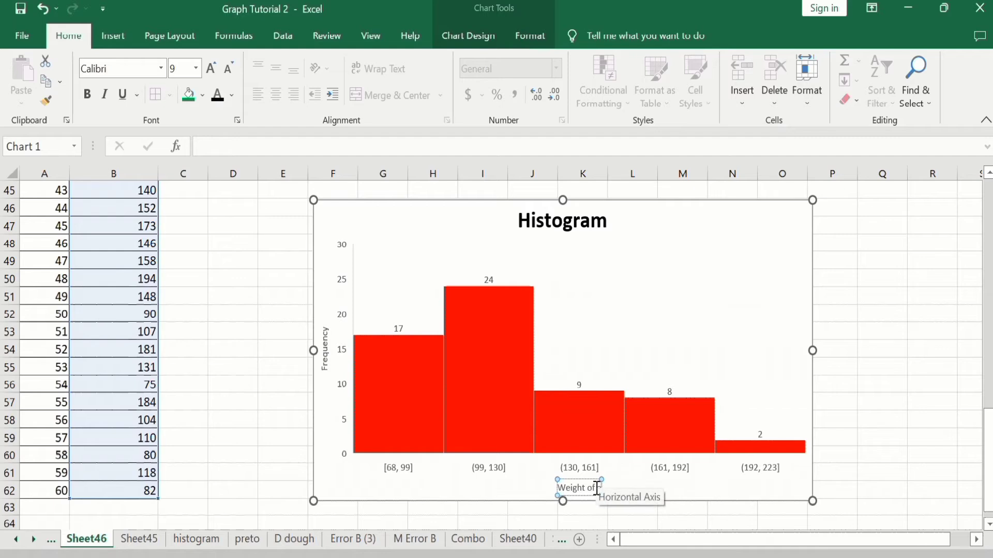
text( Inple)
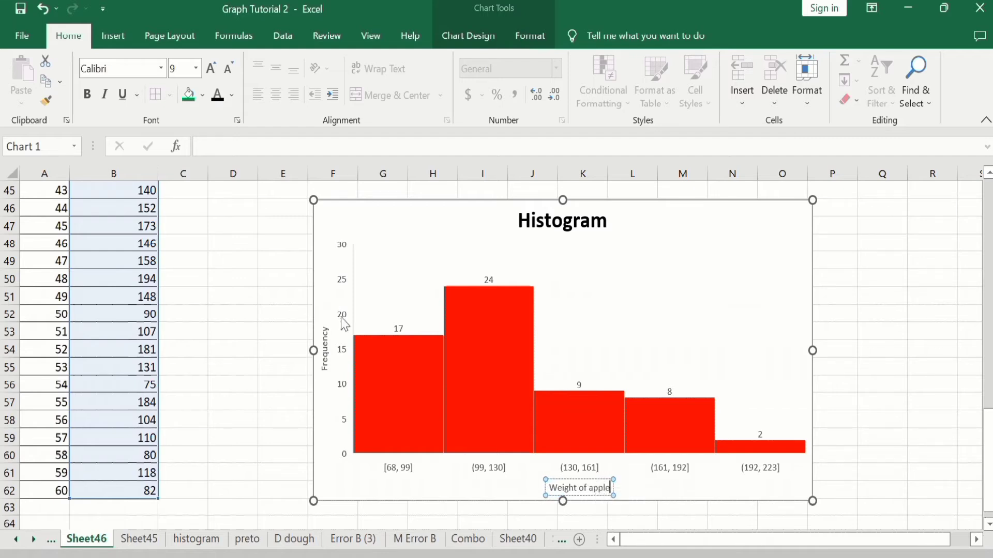
- Format the vertical axis title "Frequency" as bold black text at font size 12
click(324, 344)
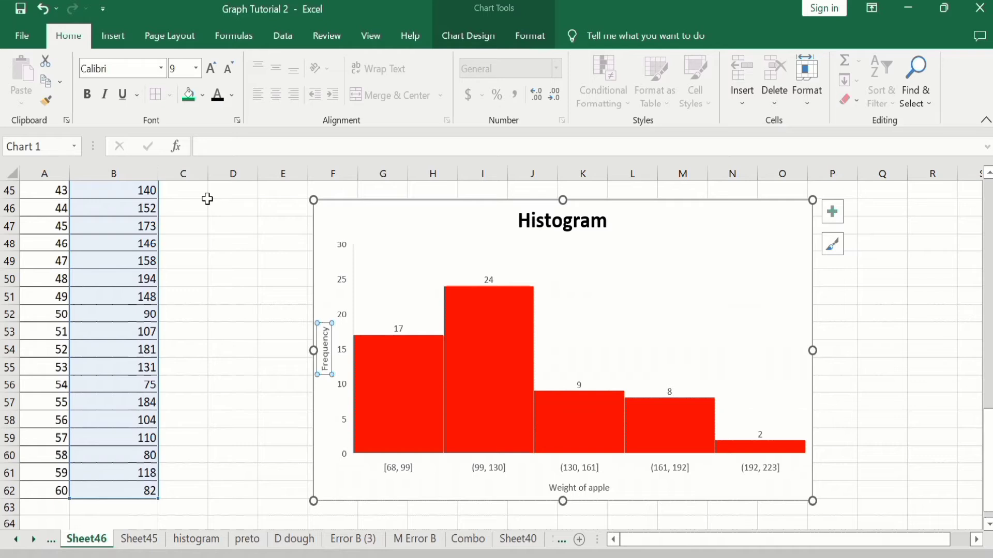
click(87, 94)
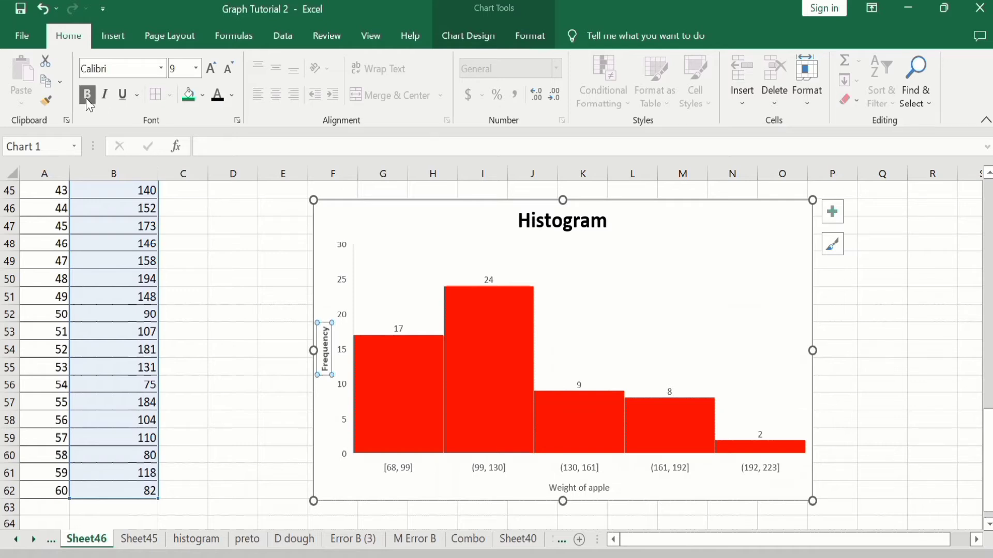
click(196, 68)
click(182, 177)
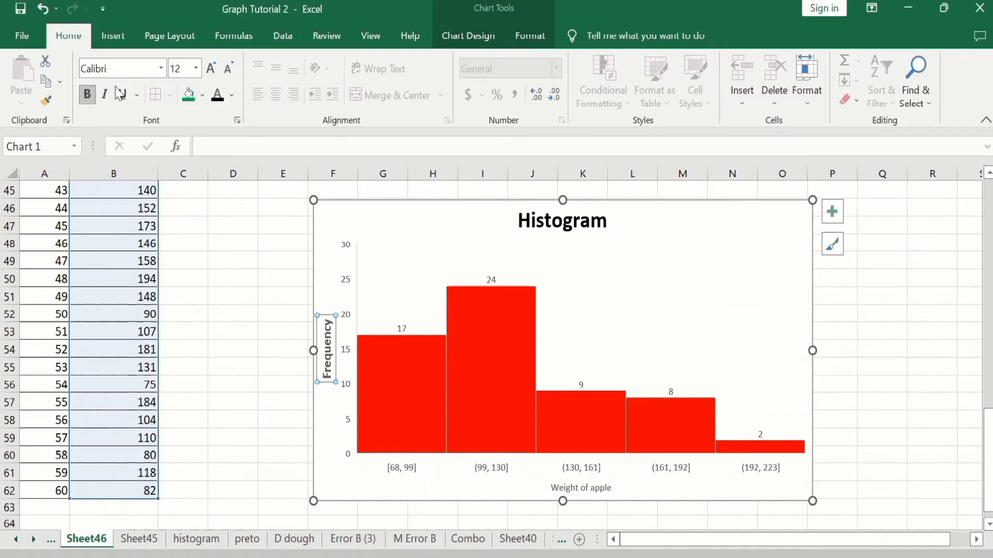
click(232, 98)
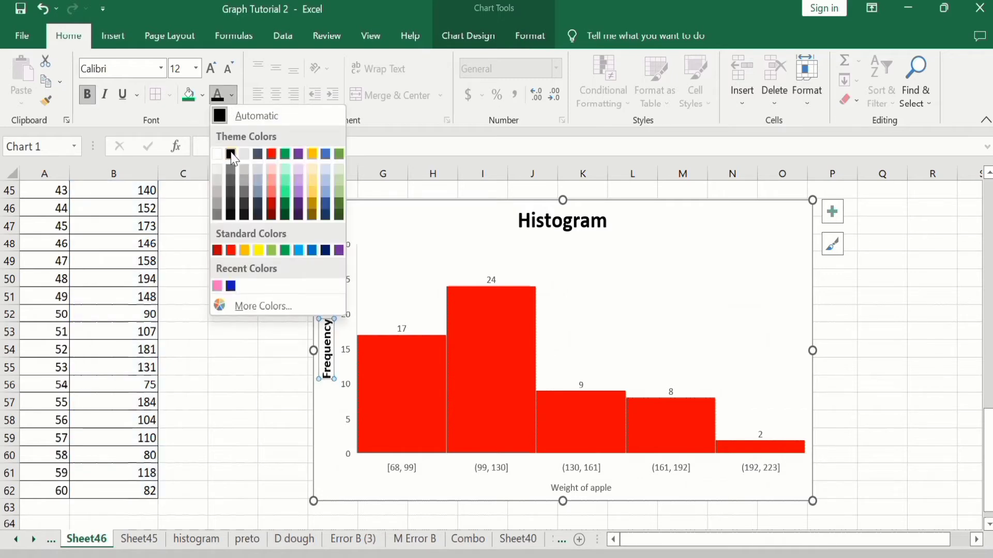
click(231, 154)
click(184, 278)
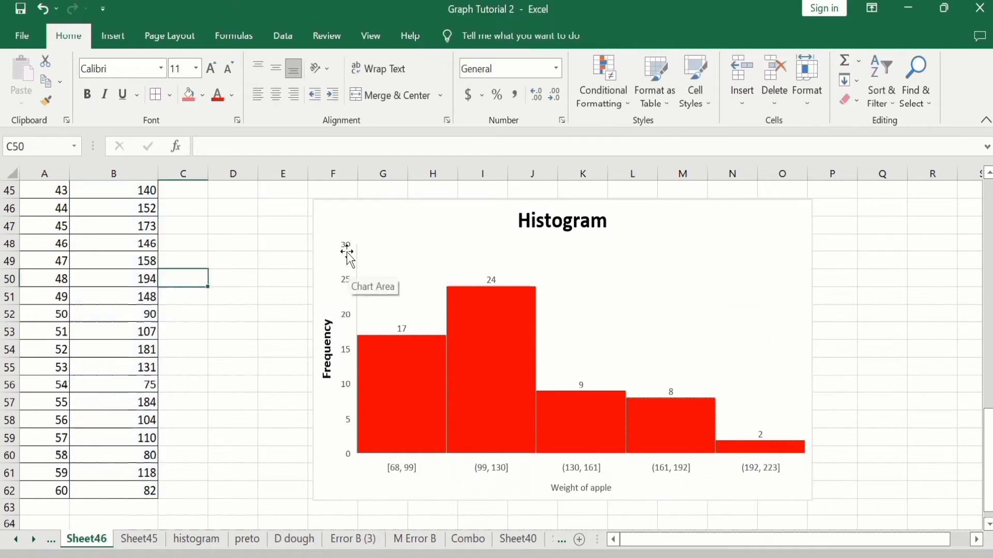
- Give the chart's vertical axis a solid line with a width of 1.5 pt
click(350, 252)
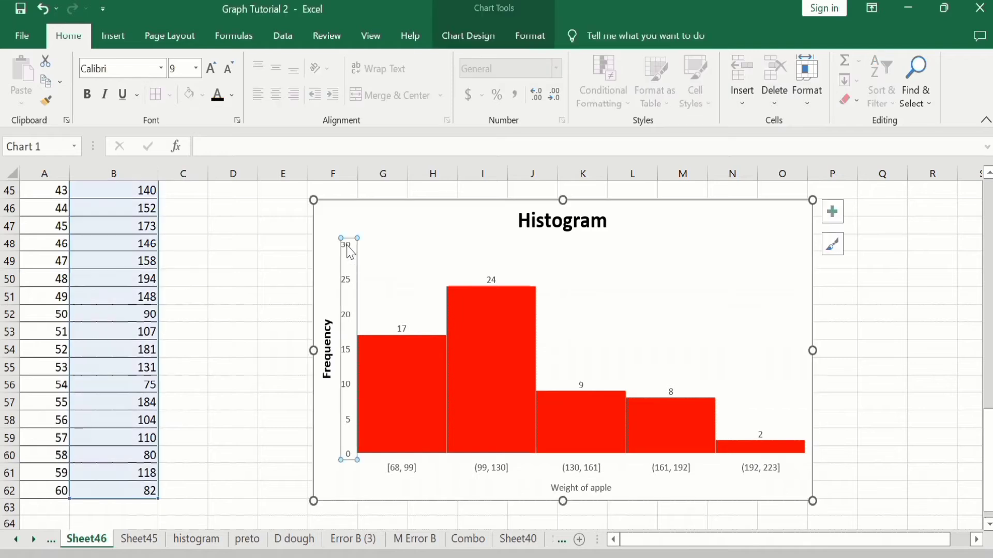
right_click(350, 252)
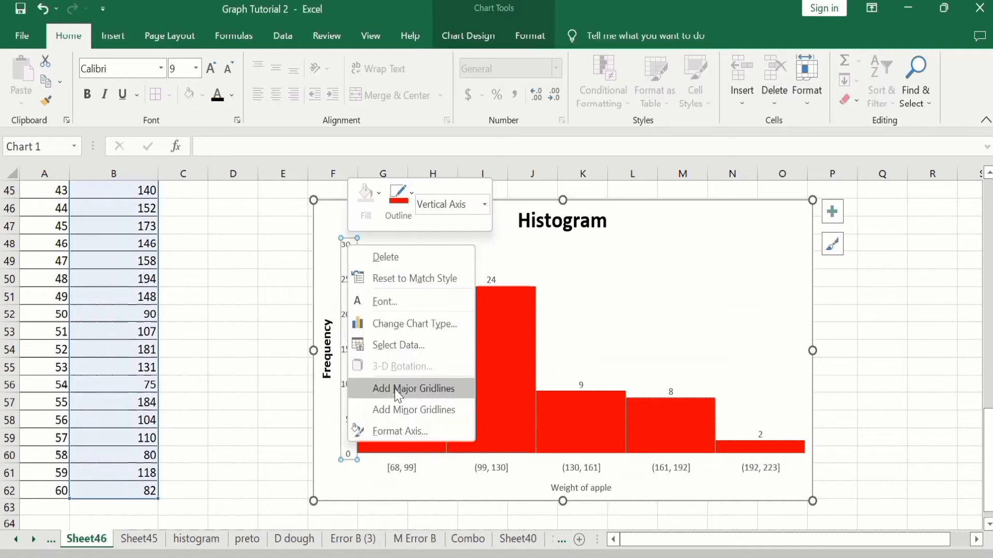
click(412, 432)
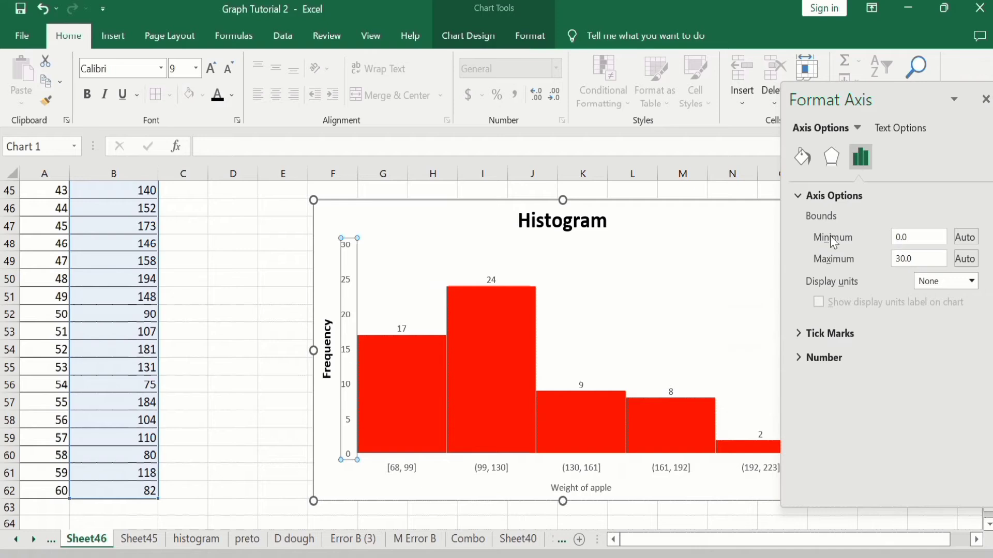
click(802, 156)
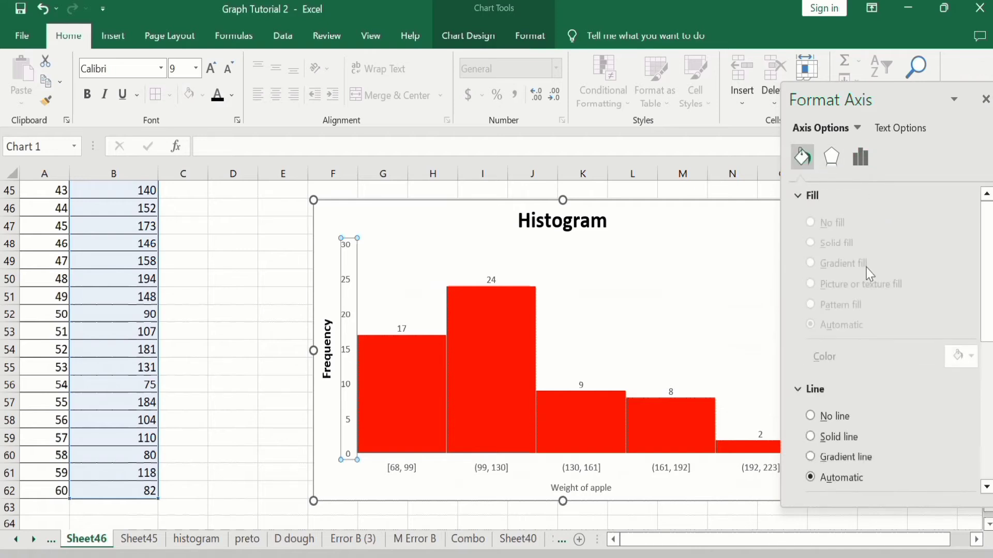
click(810, 437)
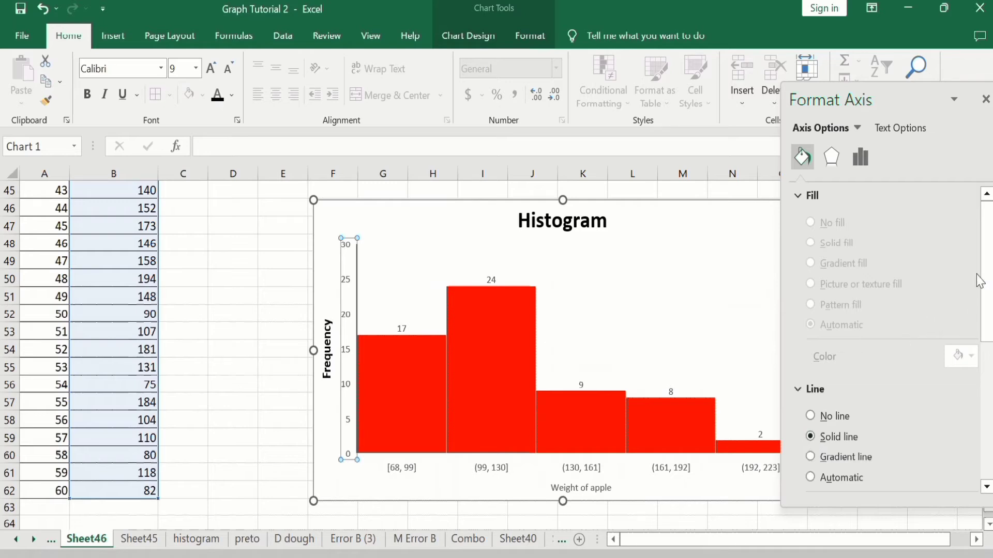
drag(986, 279, 986, 371)
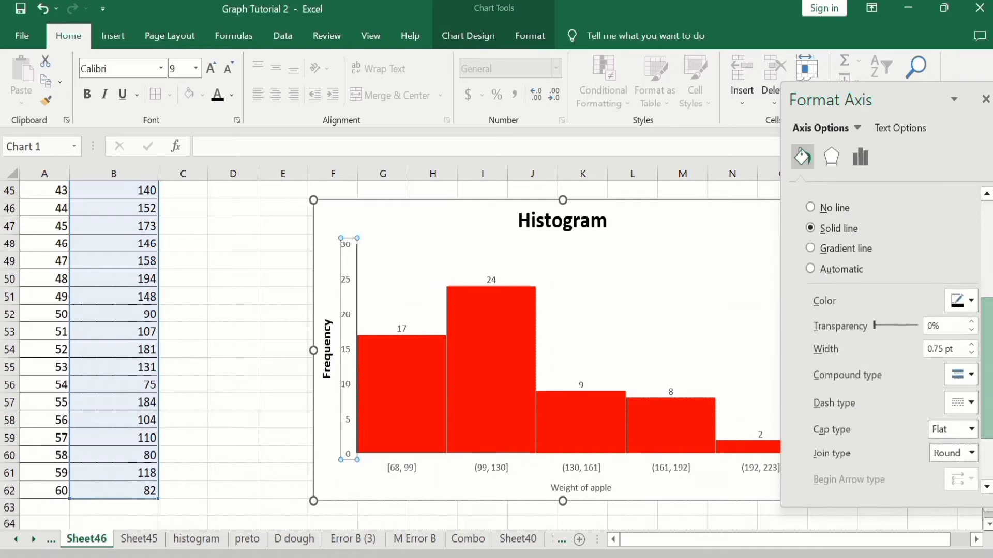
click(972, 345)
click(972, 344)
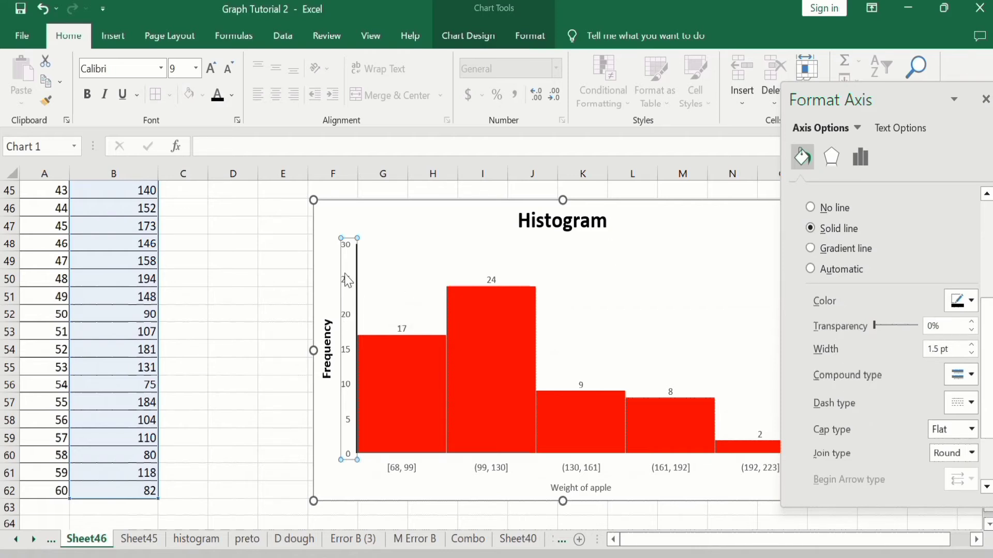
- Make the vertical axis numbers bold at font size 12
click(88, 96)
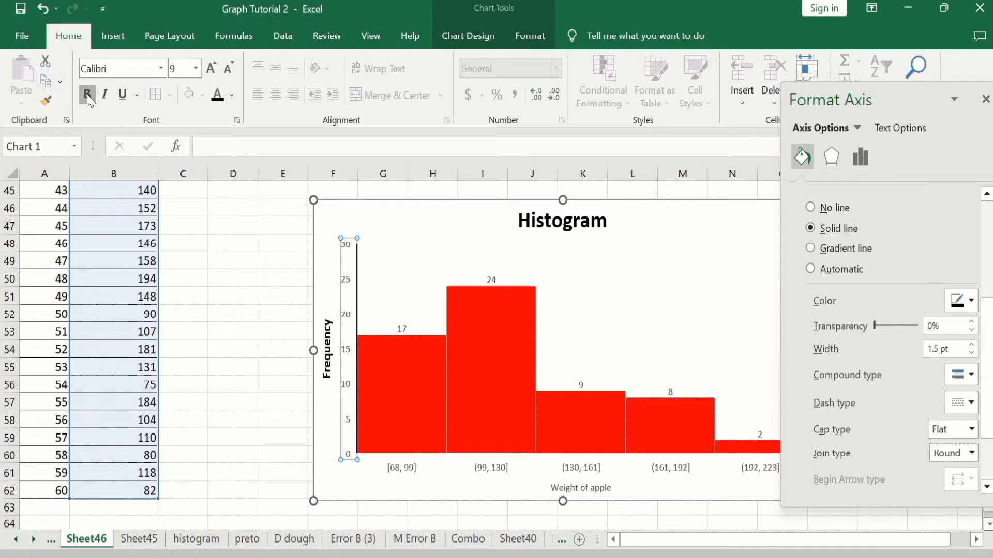
click(197, 69)
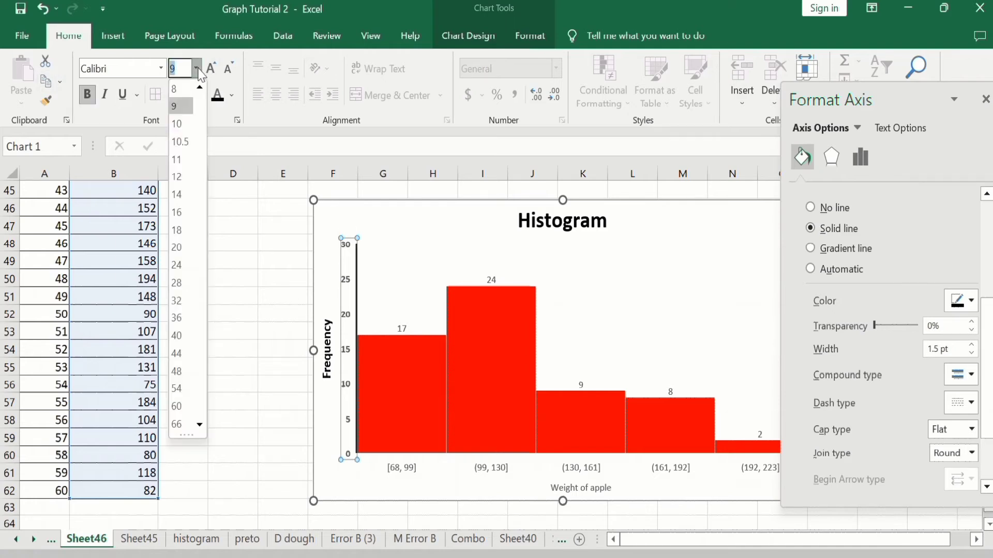
click(184, 181)
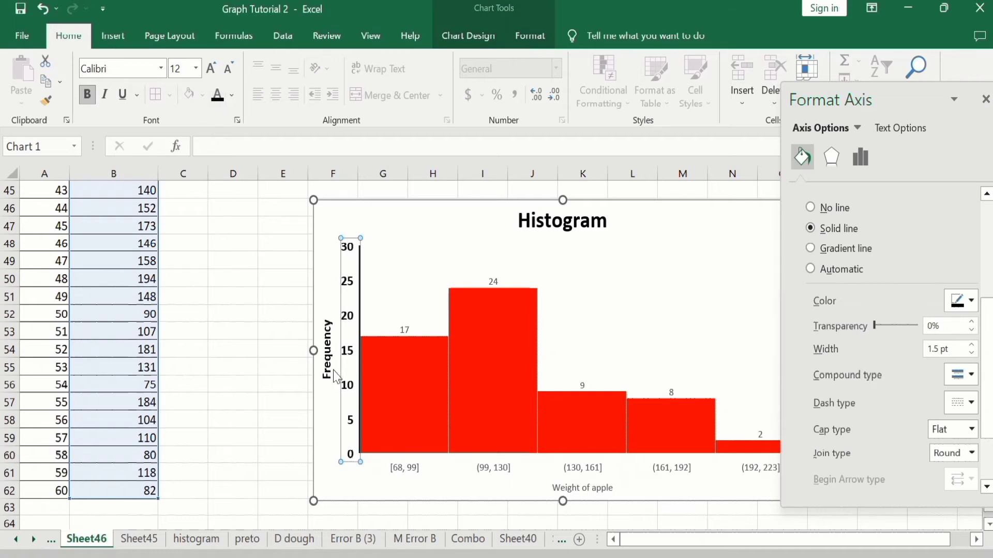
- Give the chart's horizontal axis a solid line with a width of 1.5 pt
click(411, 472)
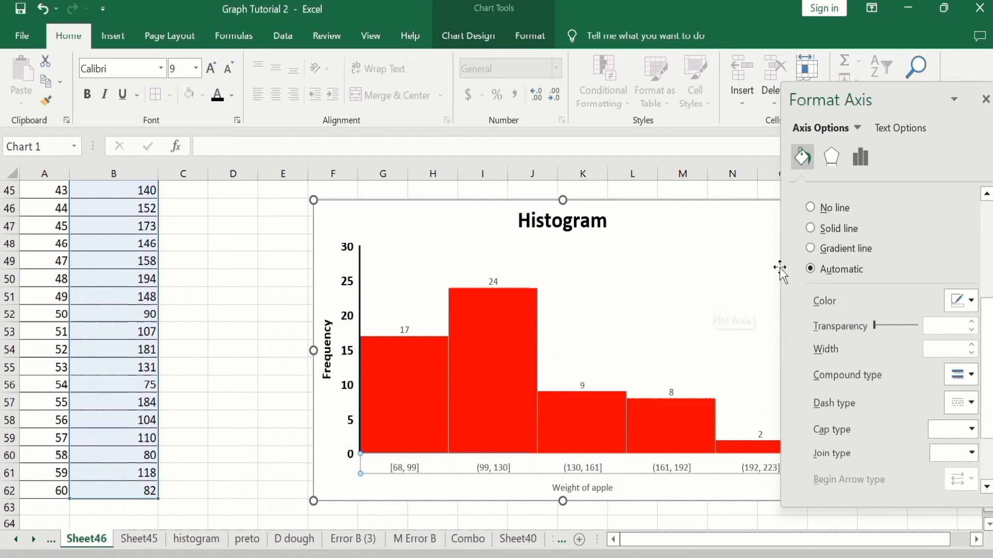
click(810, 228)
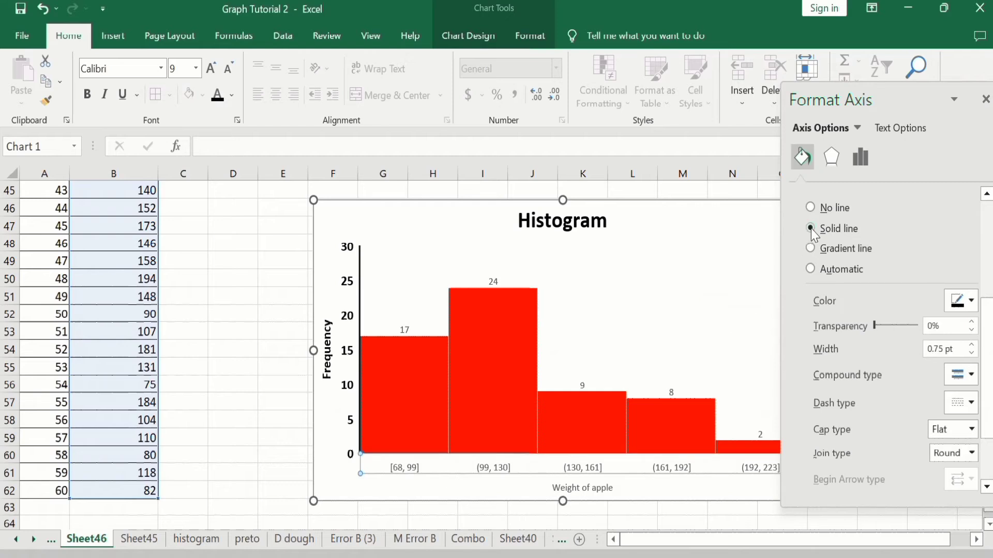
click(972, 345)
click(972, 345)
click(971, 345)
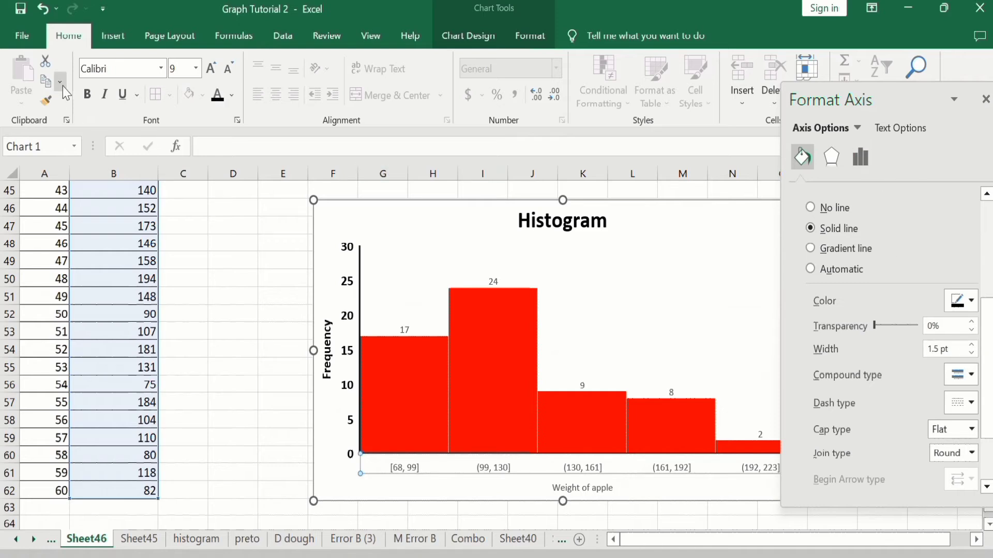
- Make the horizontal axis bin labels bold at font size 12
click(88, 96)
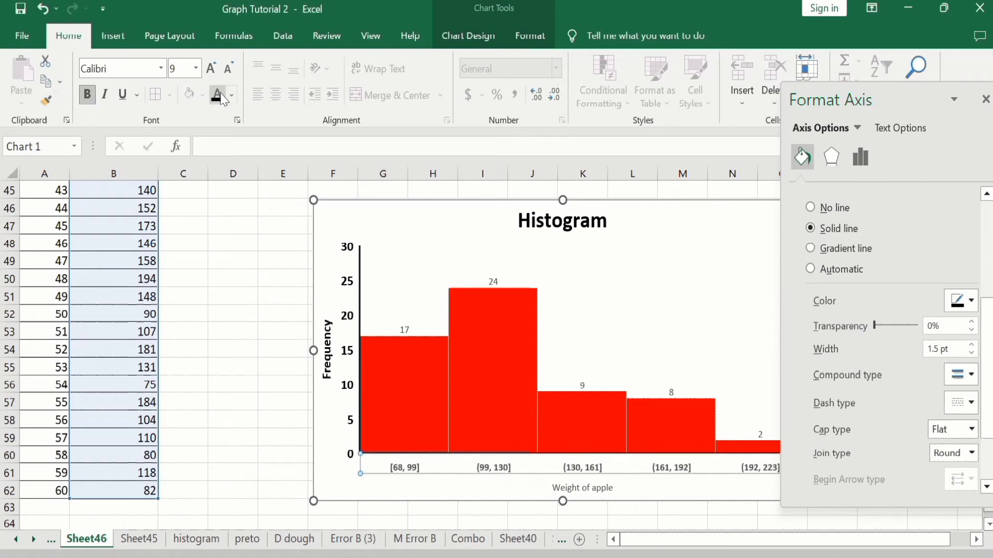
click(195, 68)
click(181, 176)
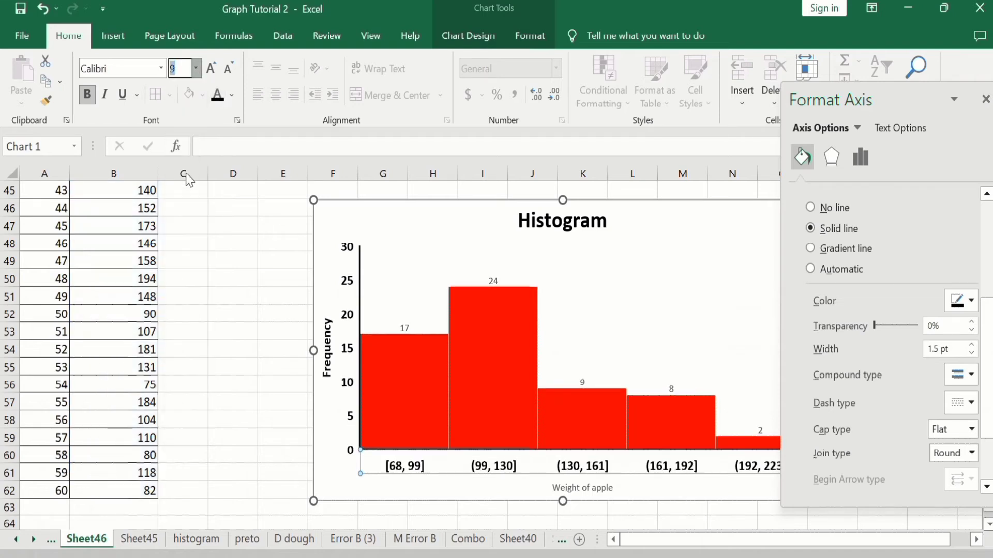
- Format the data labels above the histogram bars as bold black text at font size 12
click(408, 326)
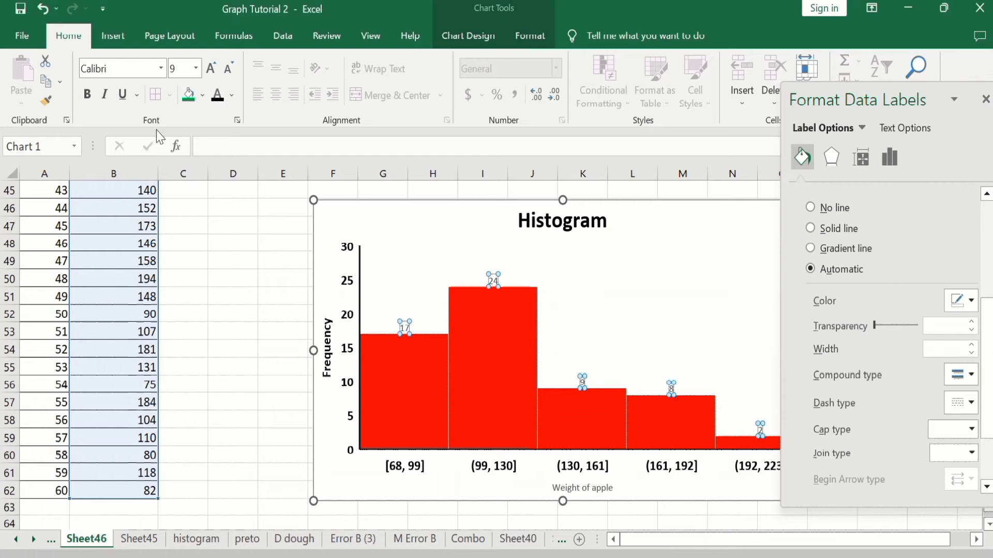
click(88, 98)
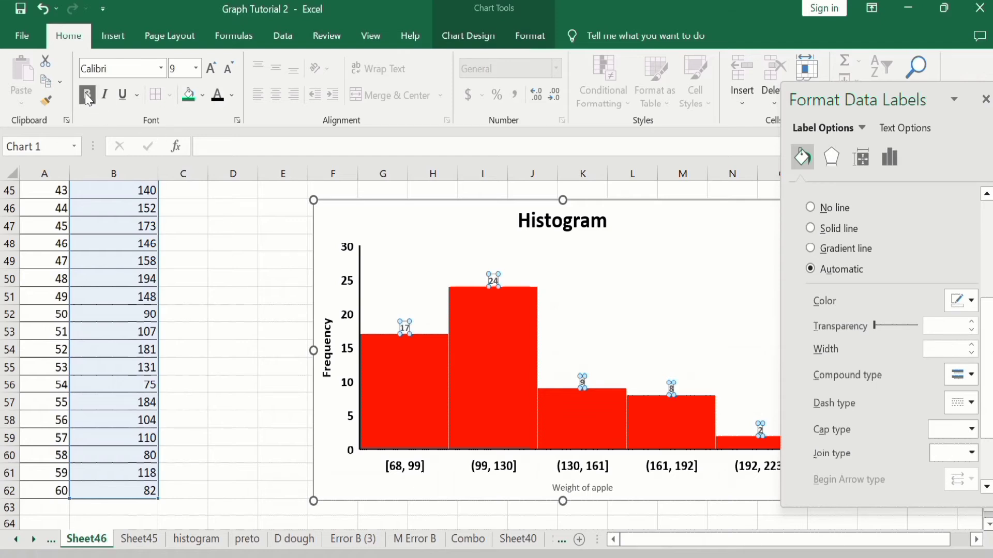
click(196, 69)
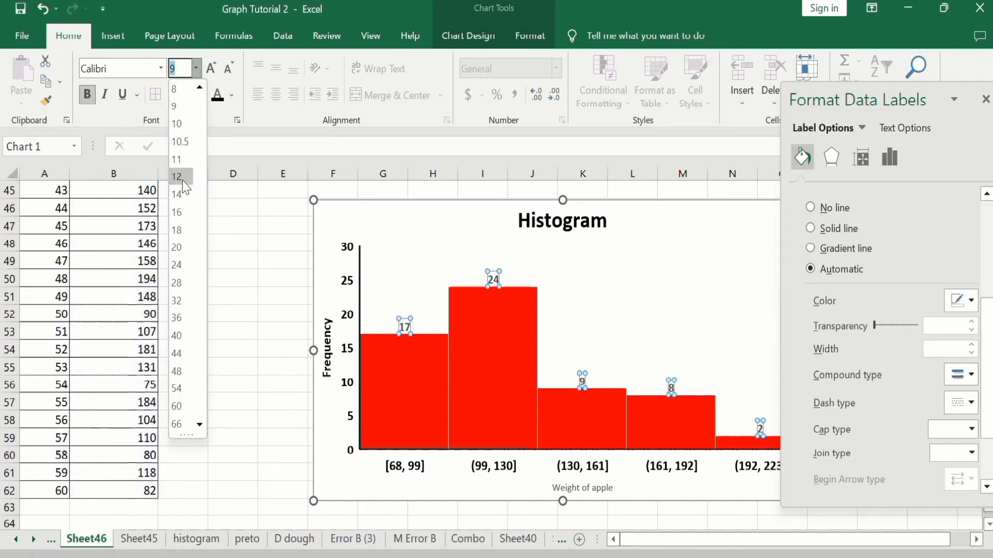
click(183, 179)
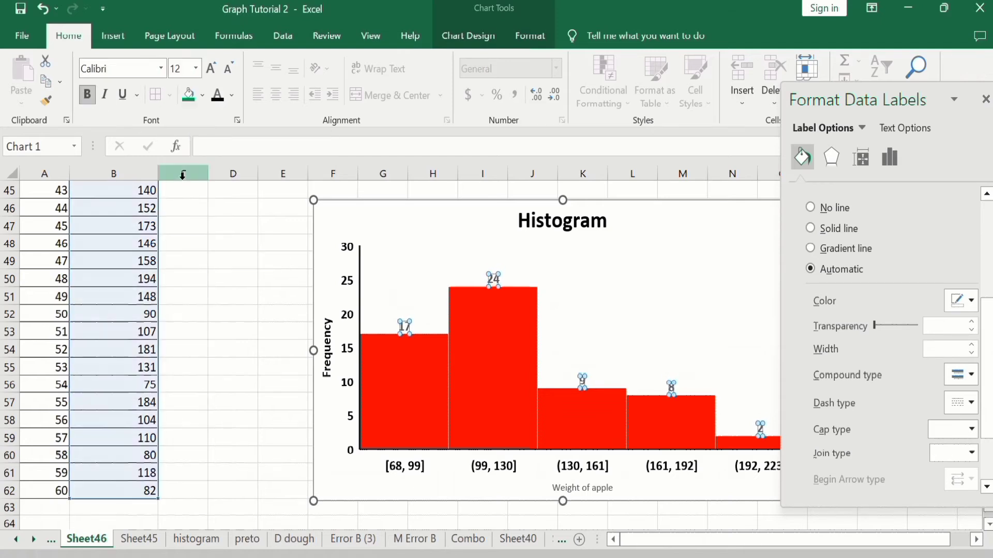
click(217, 102)
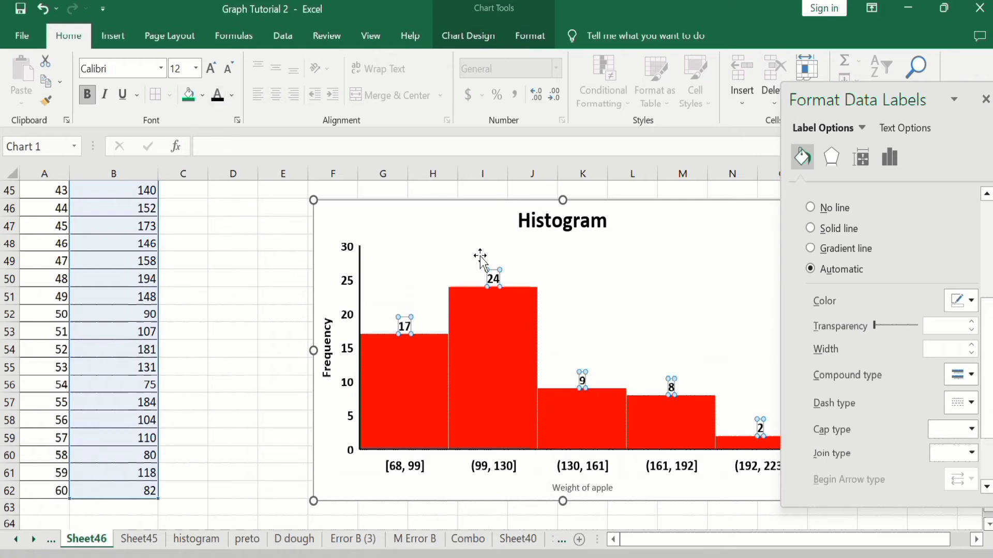
click(896, 157)
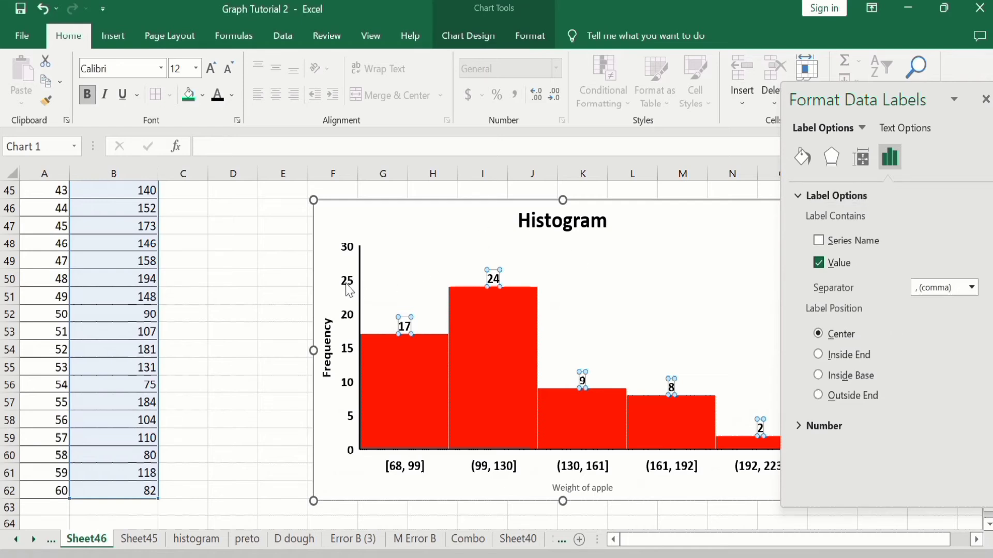
click(280, 301)
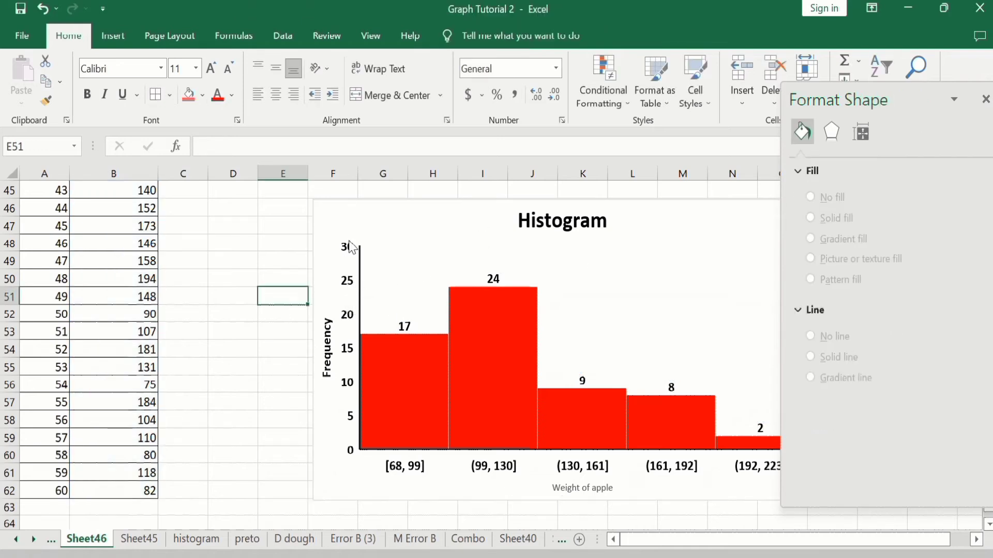
- Set both the major and minor tick marks of the vertical axis to Outside
click(351, 298)
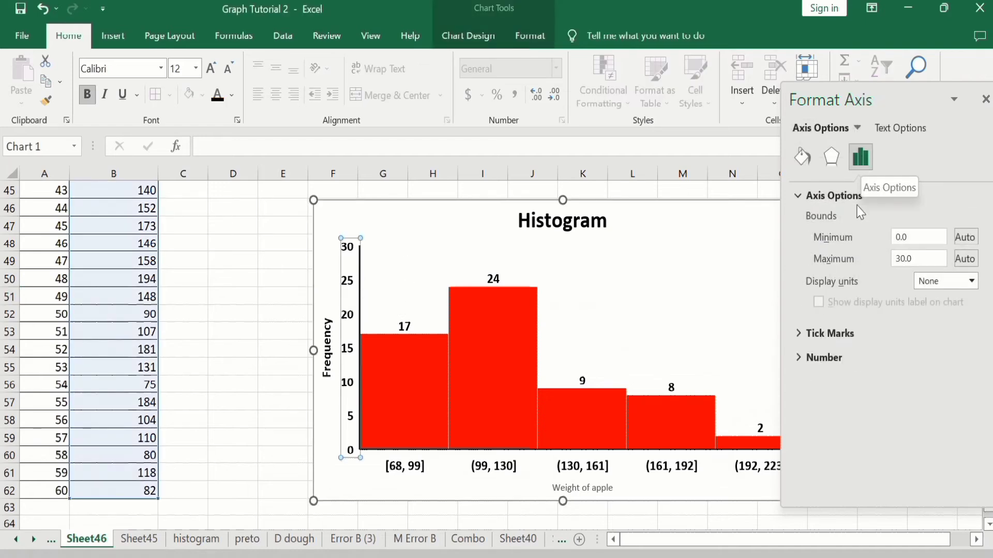
click(836, 337)
click(972, 357)
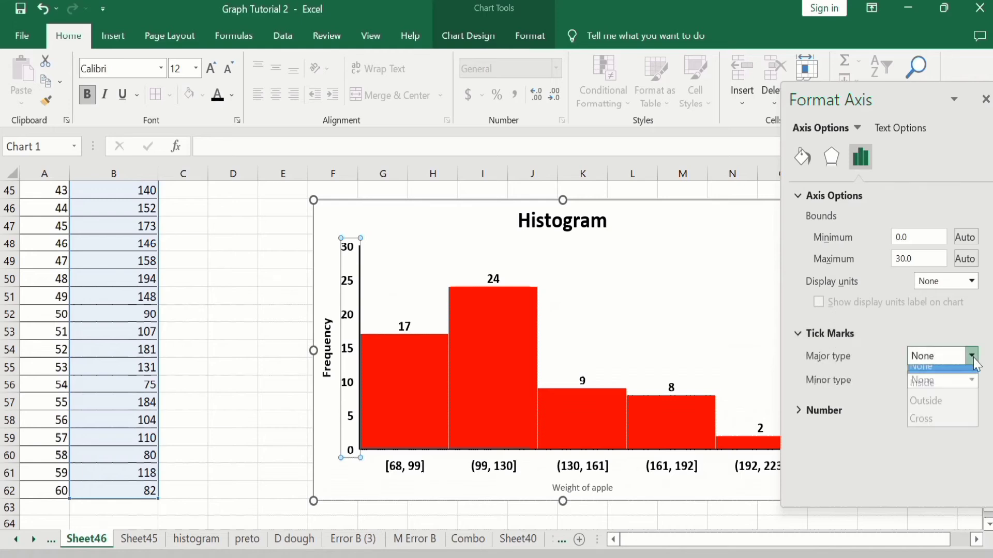
click(955, 411)
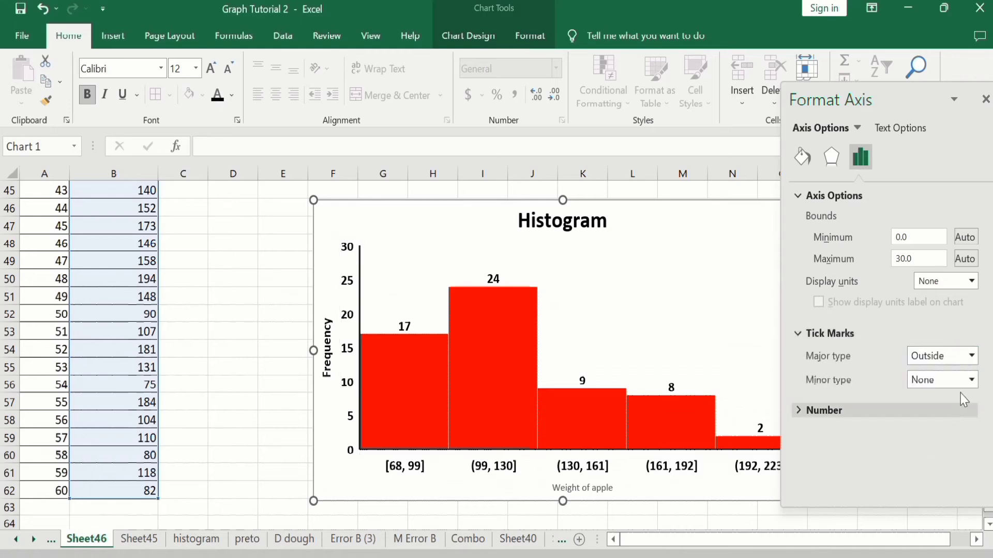
click(971, 380)
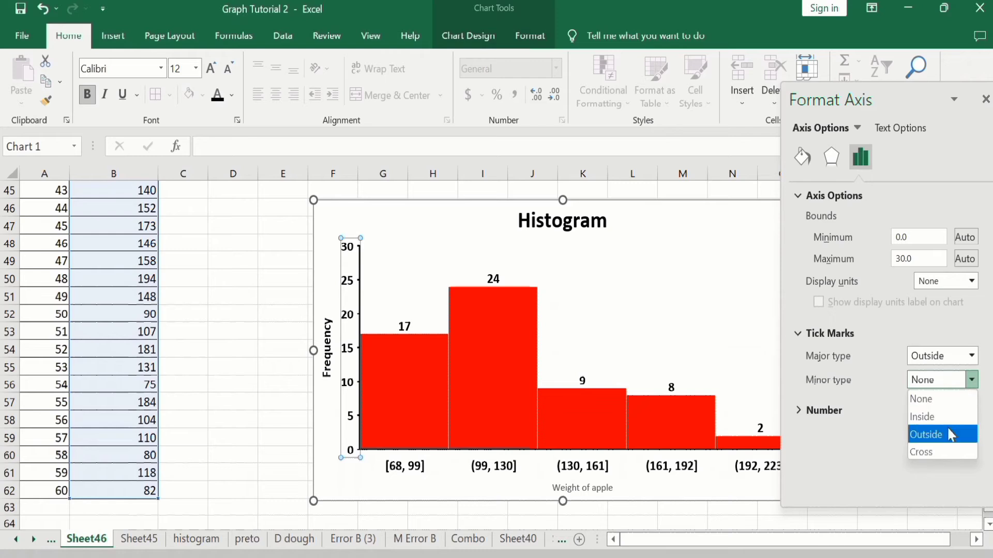
click(951, 439)
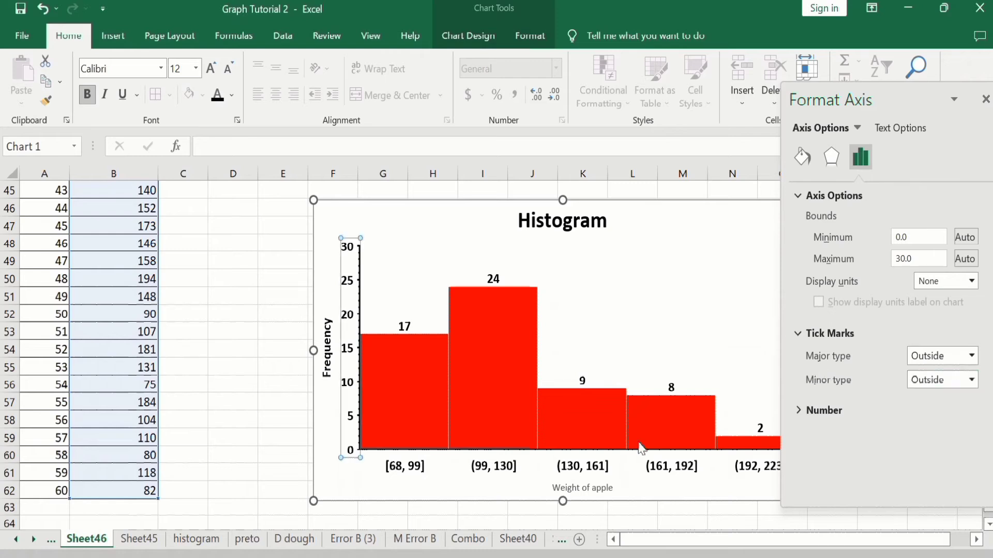
- Set both the major and minor tick marks of the horizontal axis to Outside
click(599, 471)
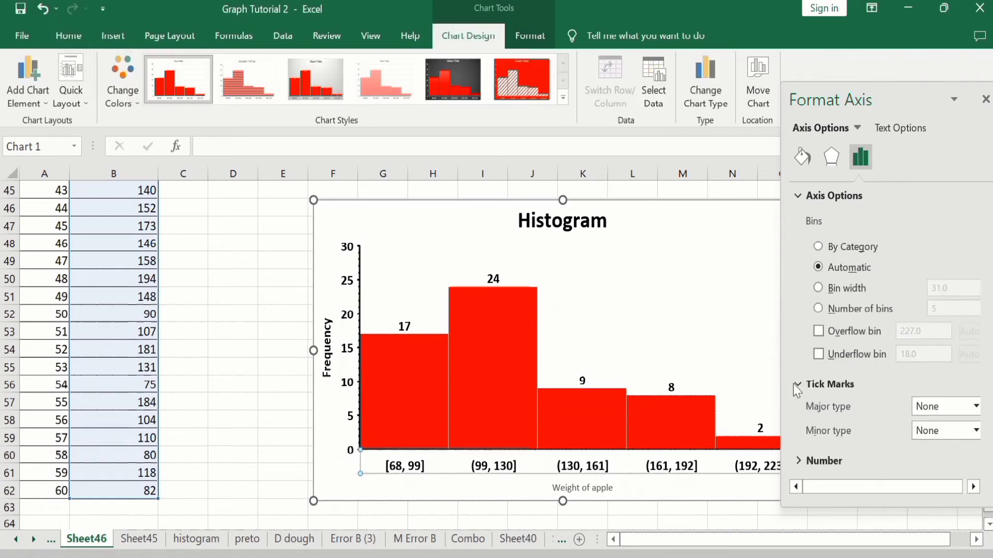
click(892, 386)
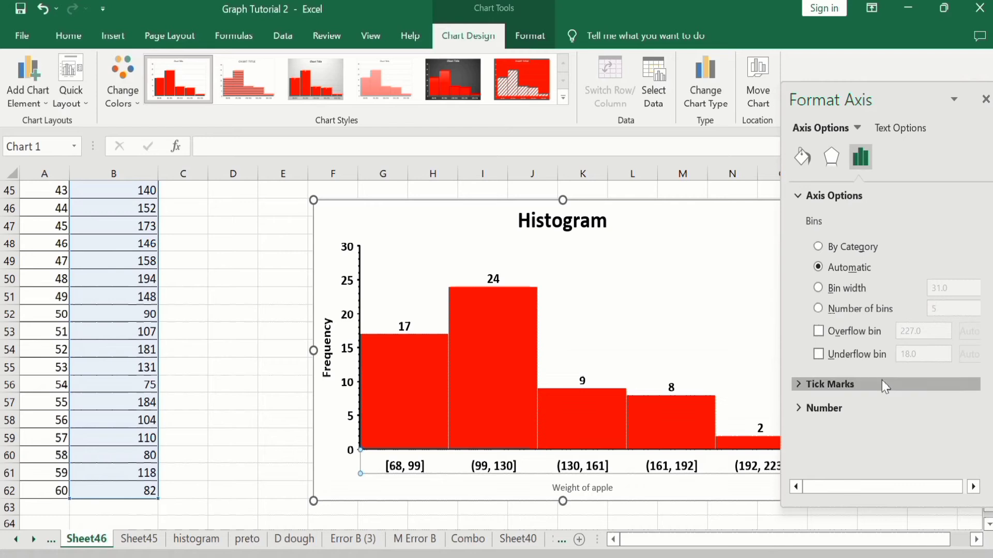
click(882, 380)
click(976, 407)
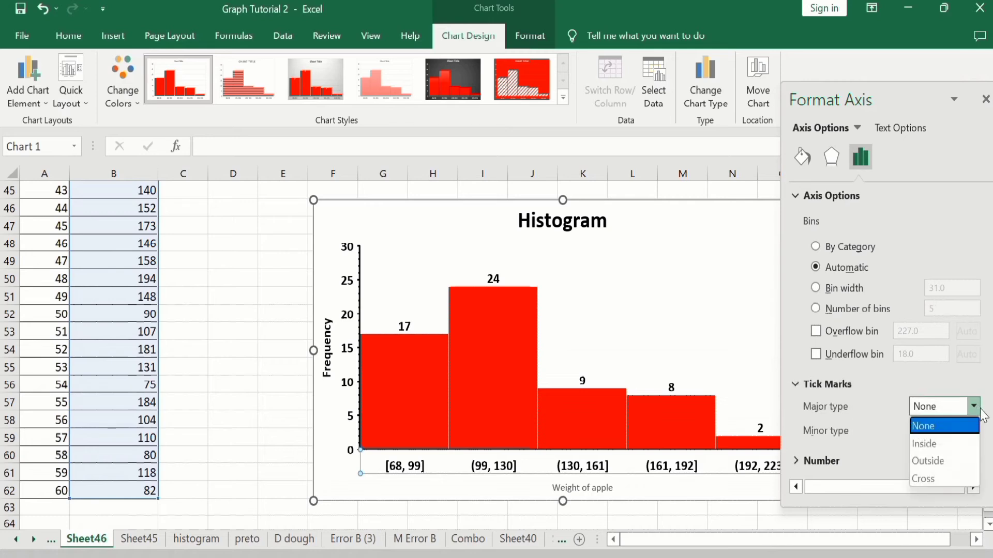
click(956, 458)
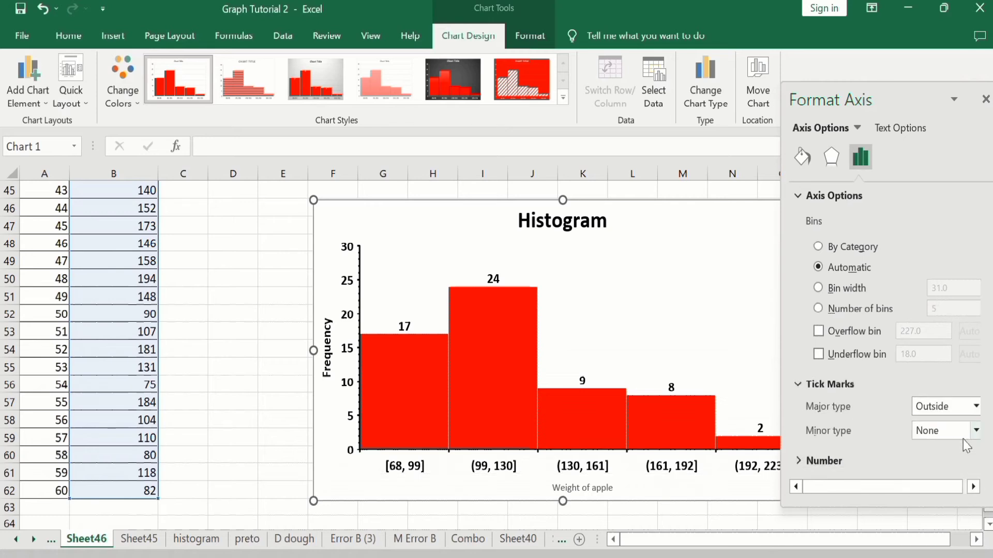
click(973, 431)
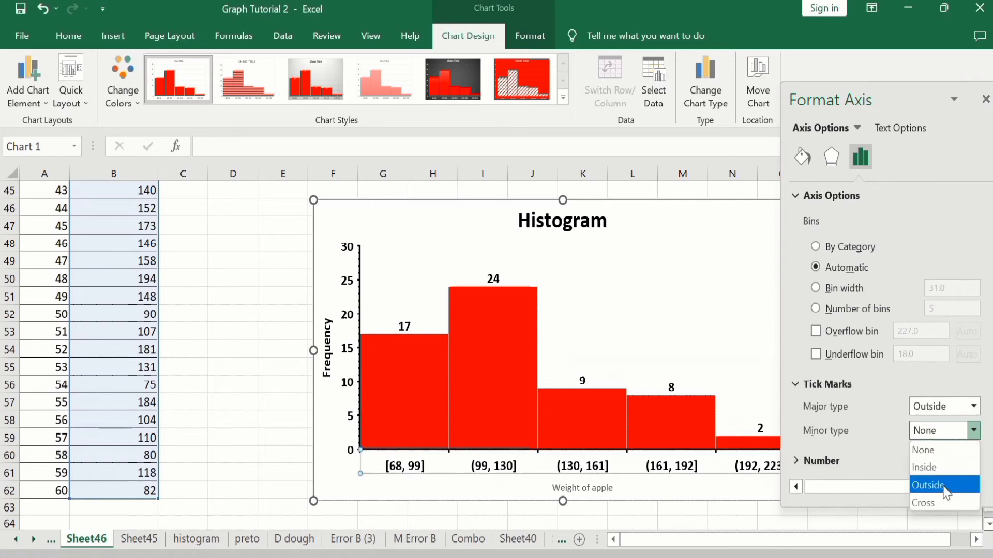
click(944, 486)
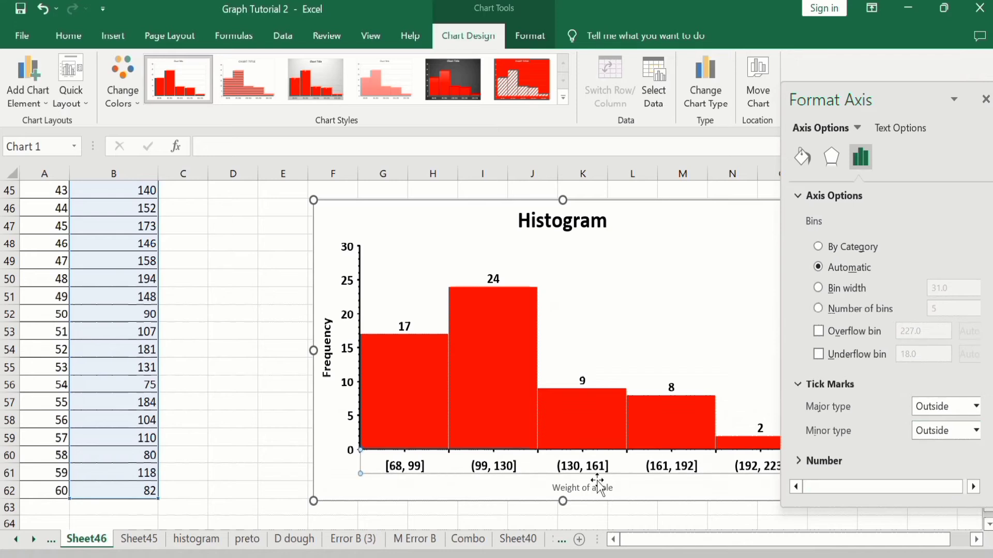
- Format the horizontal axis title "Weight of apple" as bold black text at font size 12
click(588, 491)
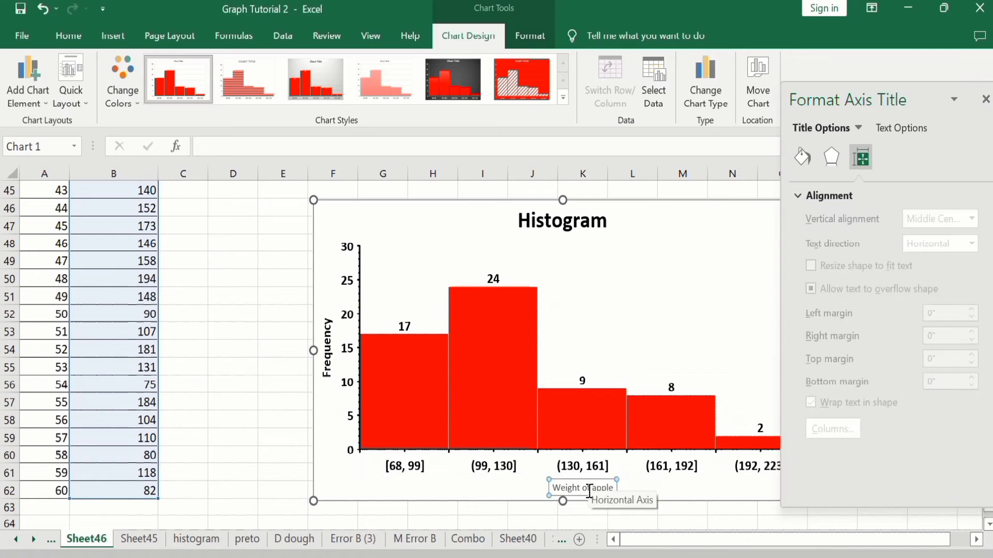
click(69, 36)
click(95, 98)
click(195, 74)
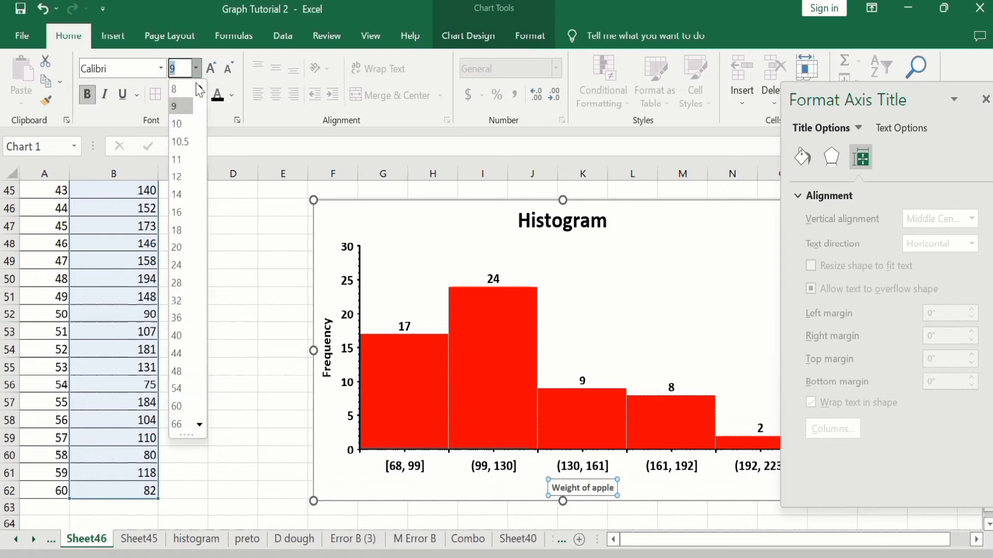
click(179, 174)
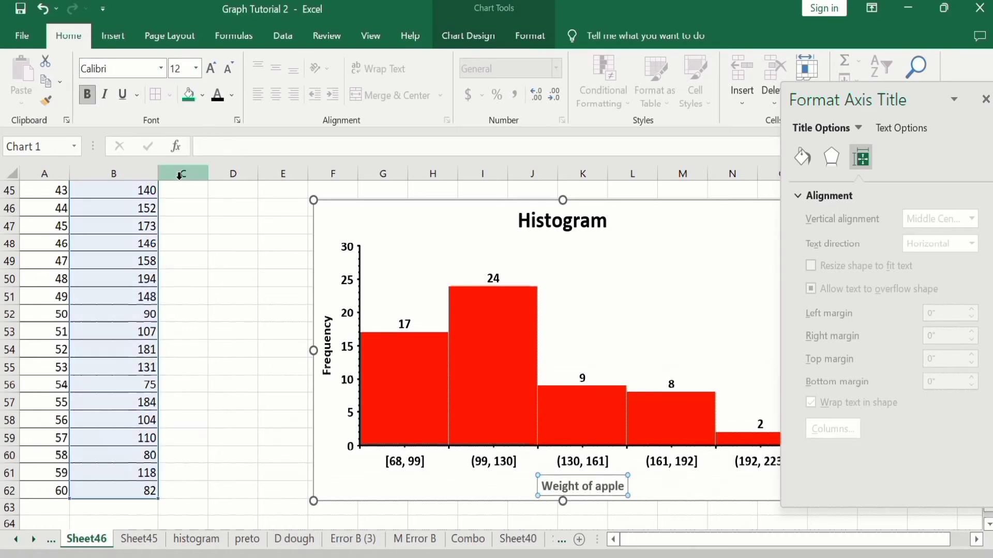
click(218, 101)
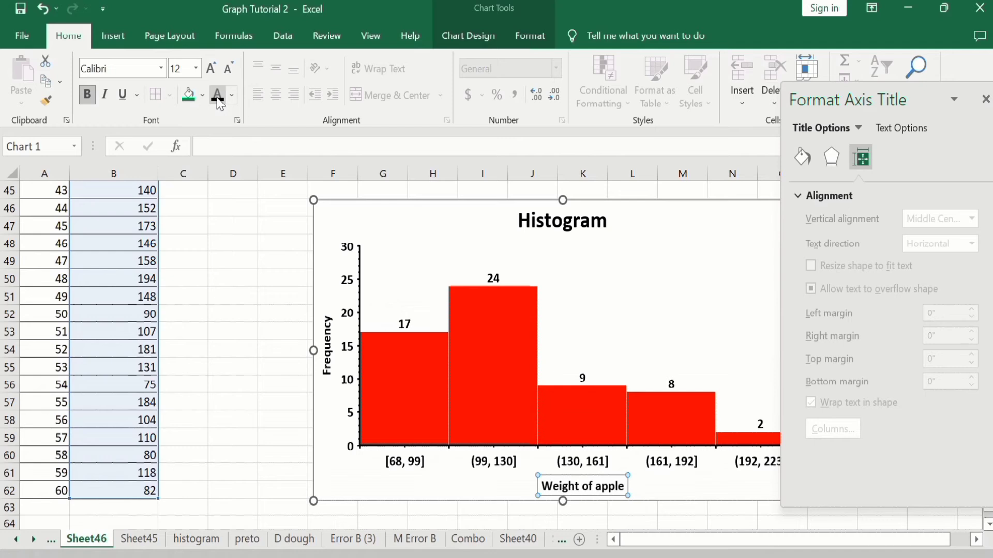
click(286, 271)
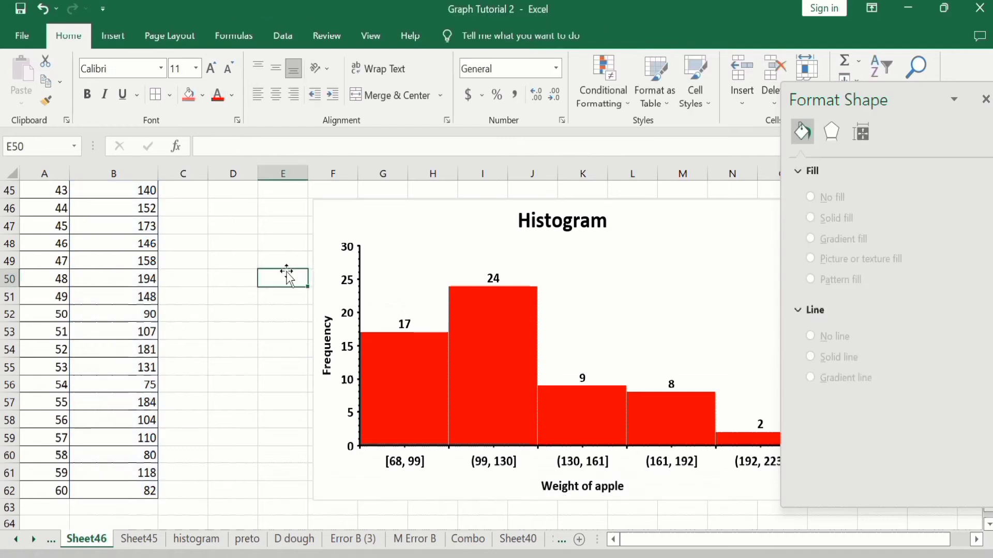
- Give the histogram bars a solid fill in the green theme color
click(409, 366)
right_click(409, 366)
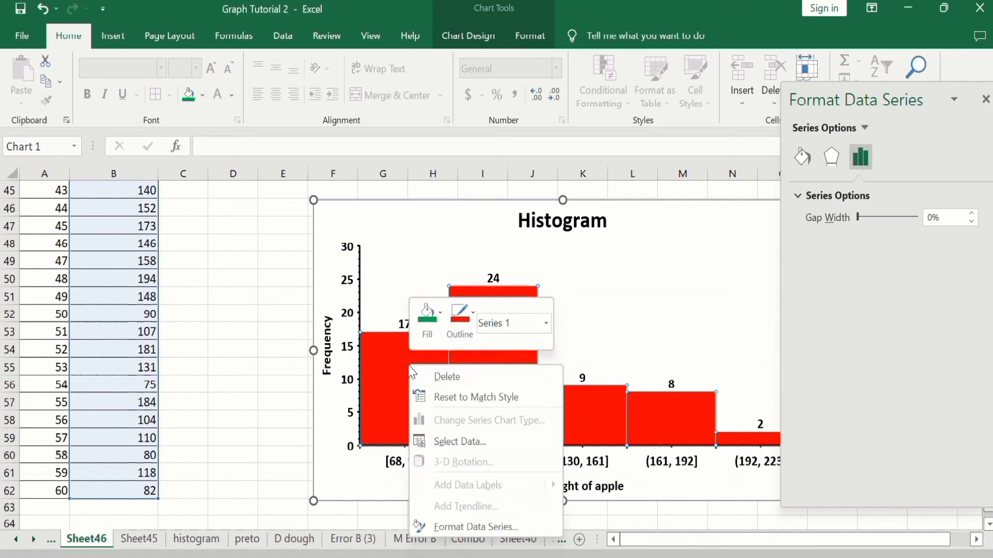
click(485, 527)
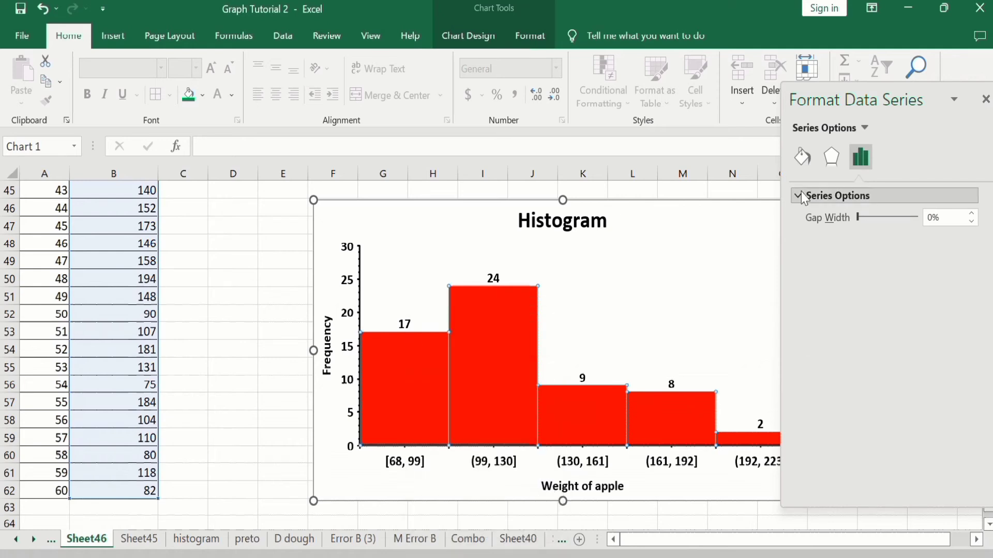
click(805, 155)
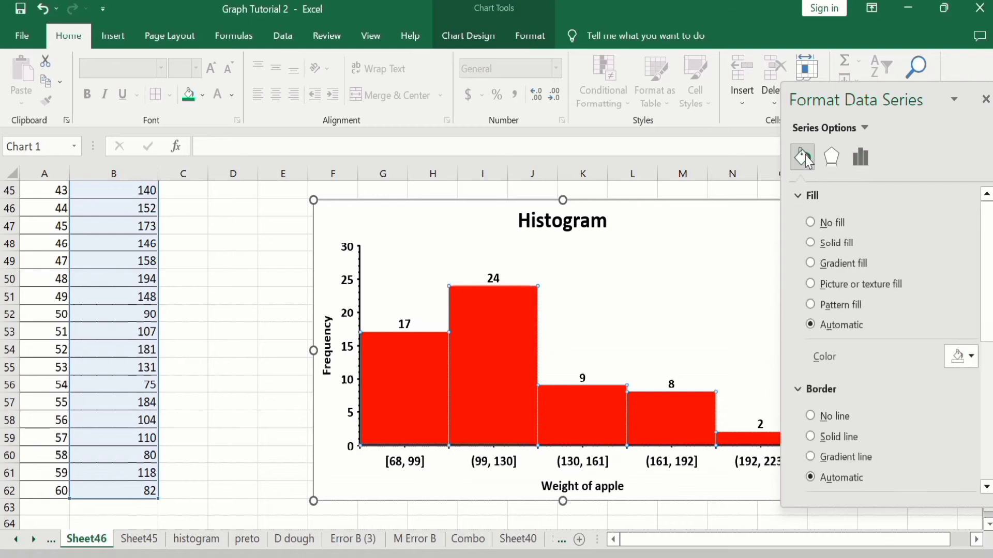
click(810, 243)
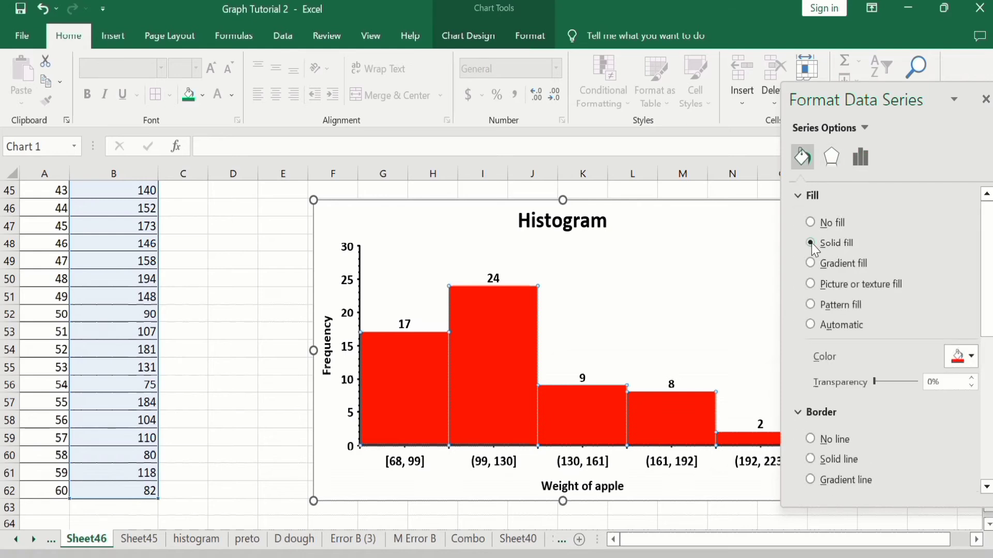
click(970, 357)
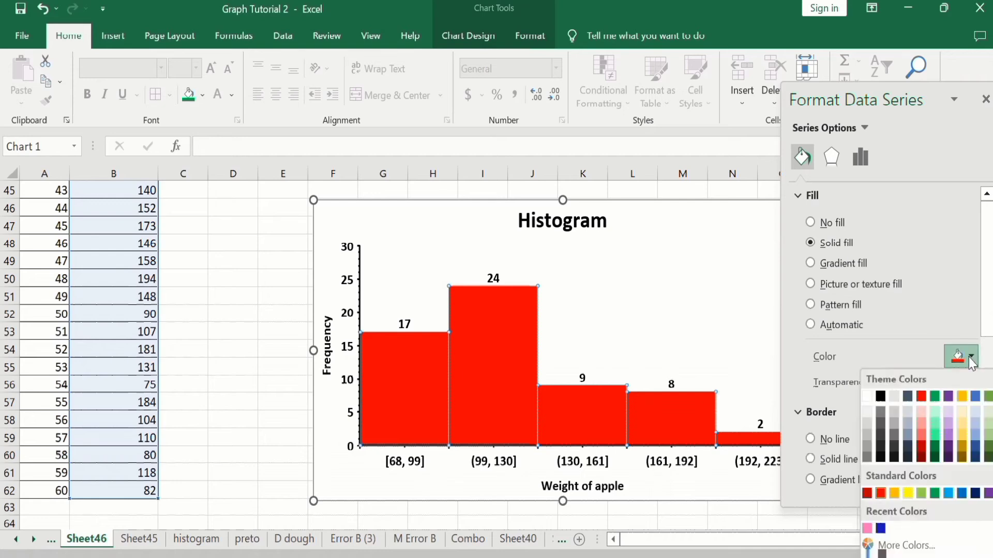
click(935, 397)
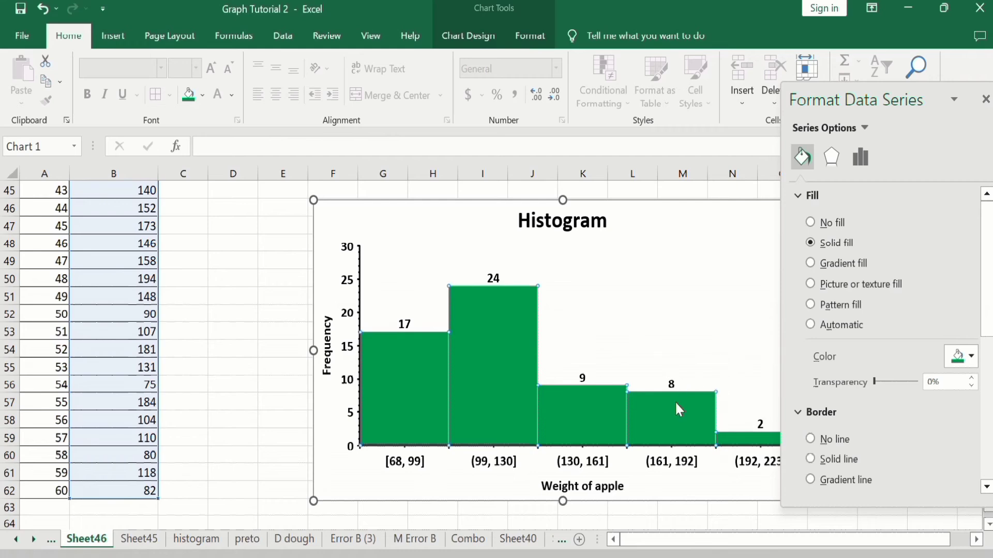
- Give the histogram bars a solid border line with a width of 0.5 pt and close the formatting pane
click(809, 460)
drag(989, 255, 989, 333)
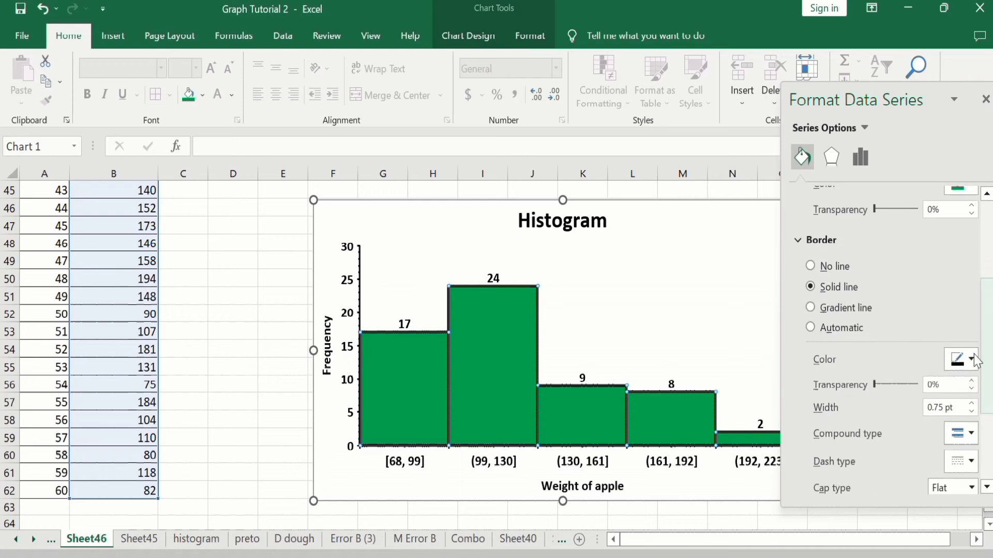
click(972, 404)
click(972, 411)
click(973, 411)
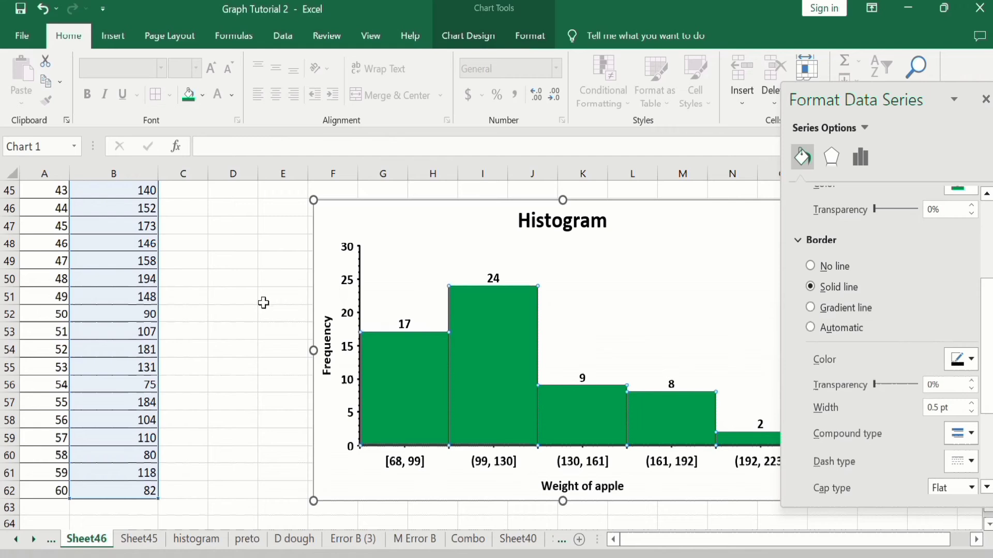
click(264, 303)
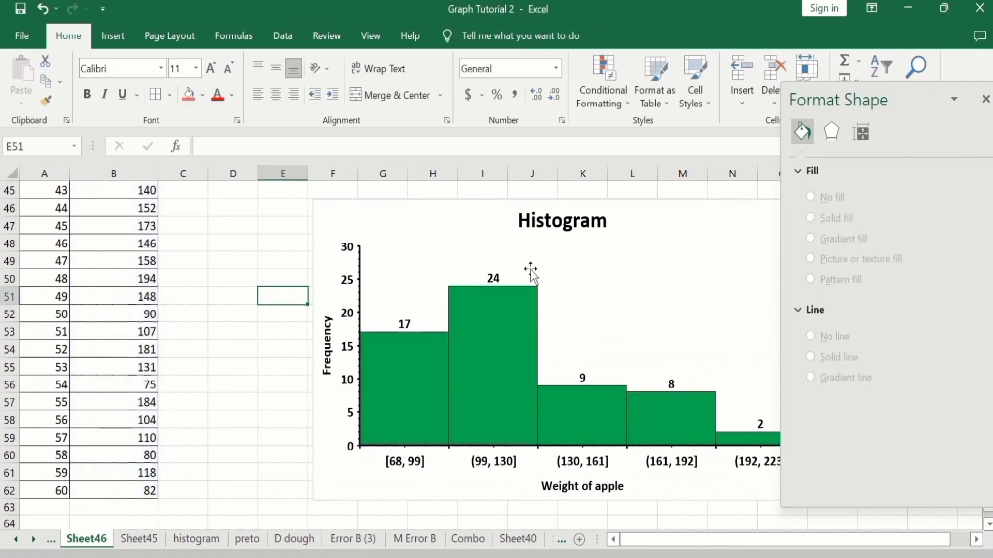
click(985, 100)
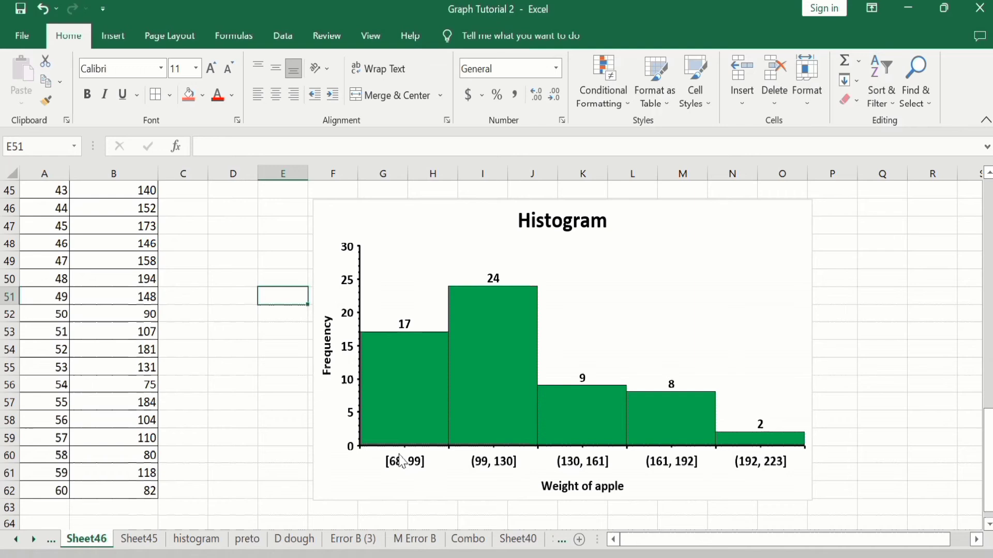
- Set the bin width of the histogram's horizontal axis to 20
mouse_move(466, 412)
click(415, 468)
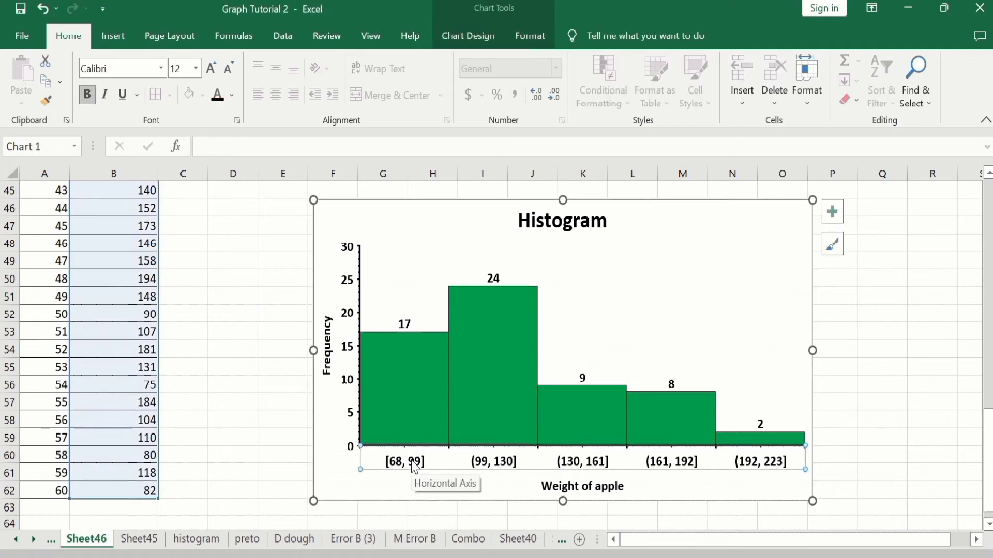
right_click(415, 468)
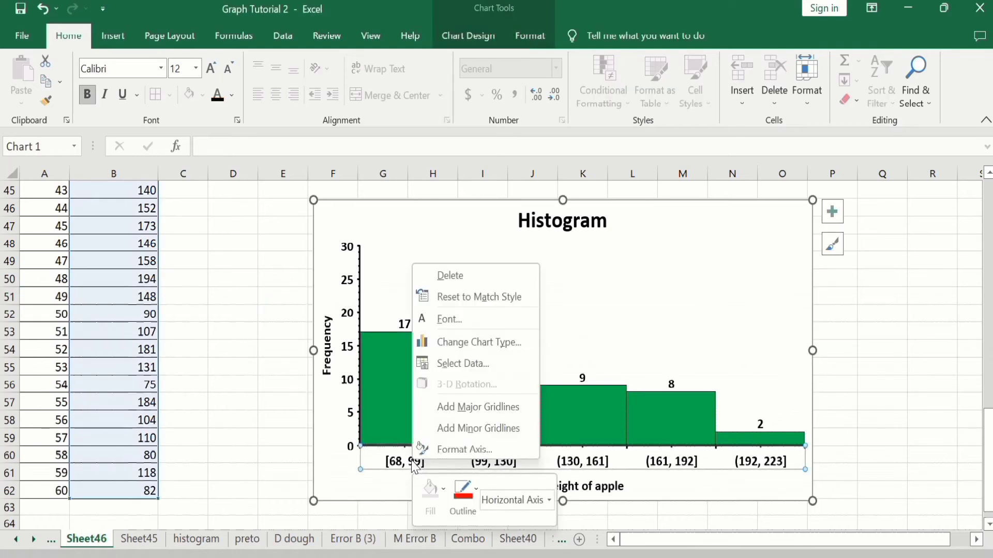
click(454, 450)
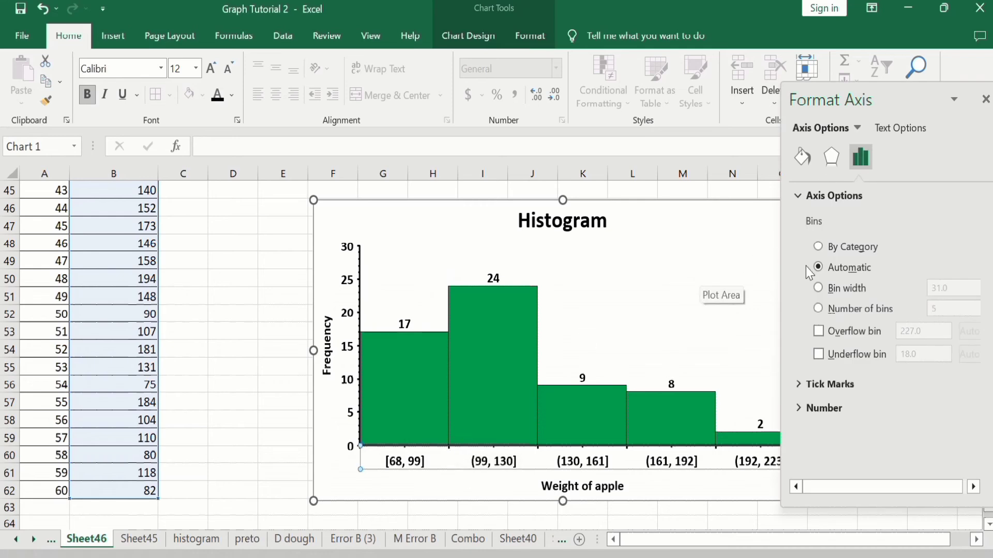
click(819, 289)
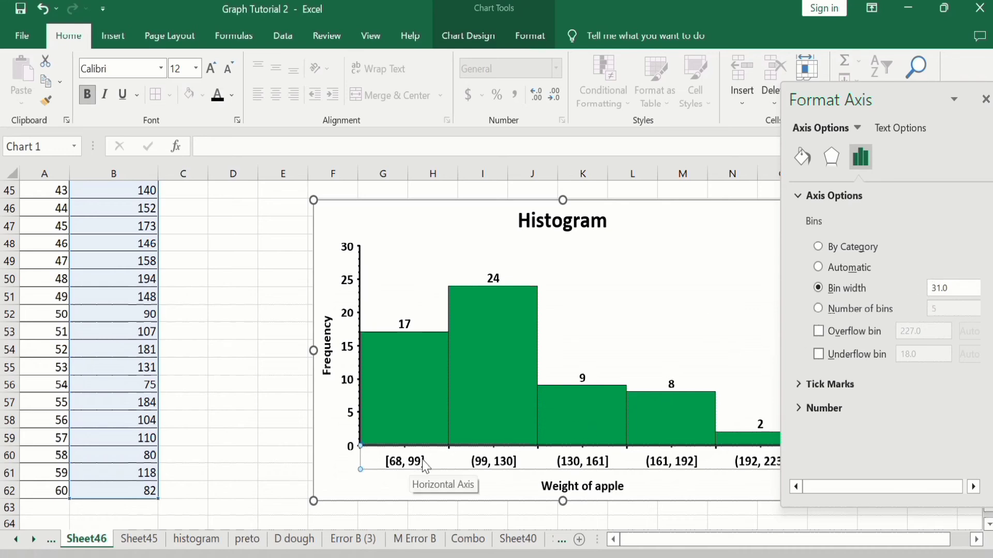
click(941, 291)
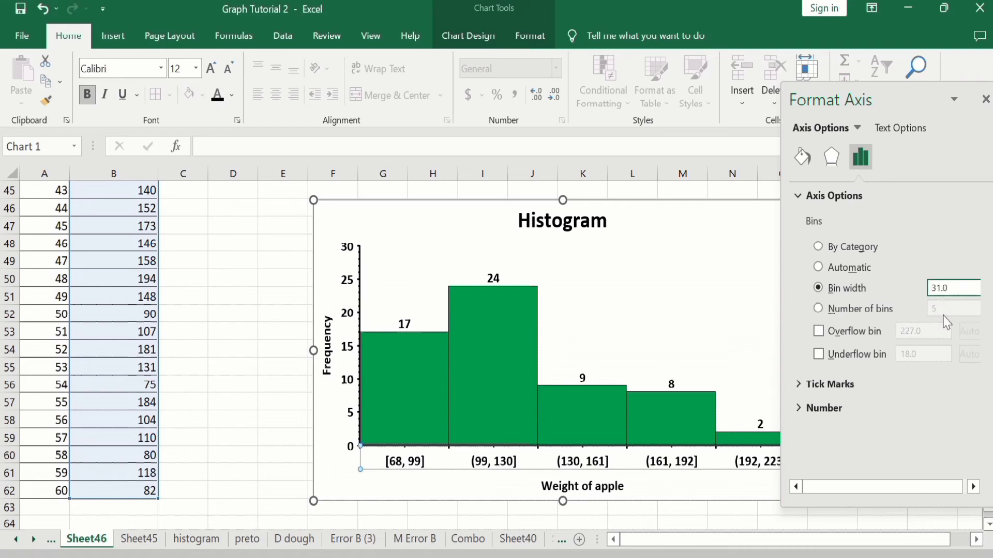
key(BackSpace)
click(280, 404)
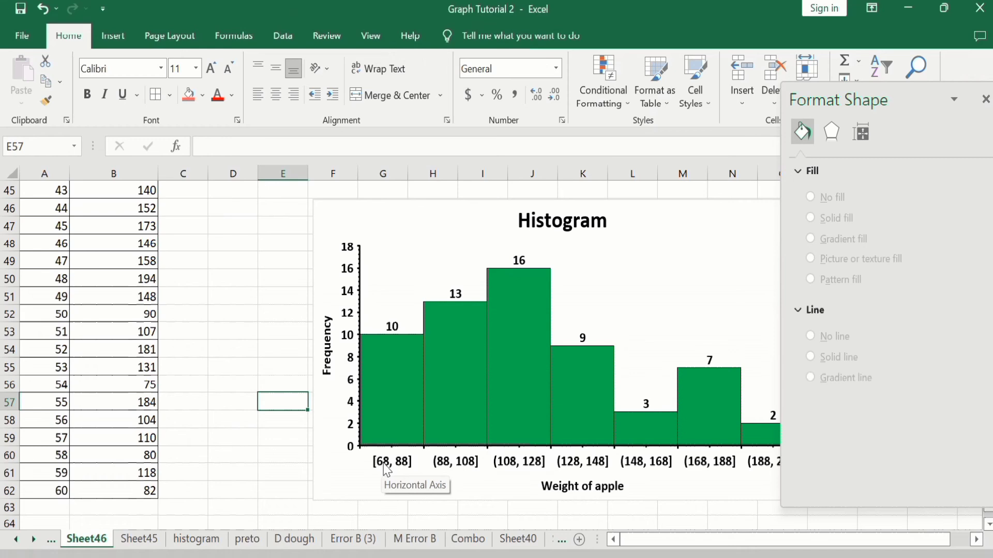
- Switch the horizontal axis binning to a fixed number of bins and set it to 8
click(512, 462)
right_click(514, 464)
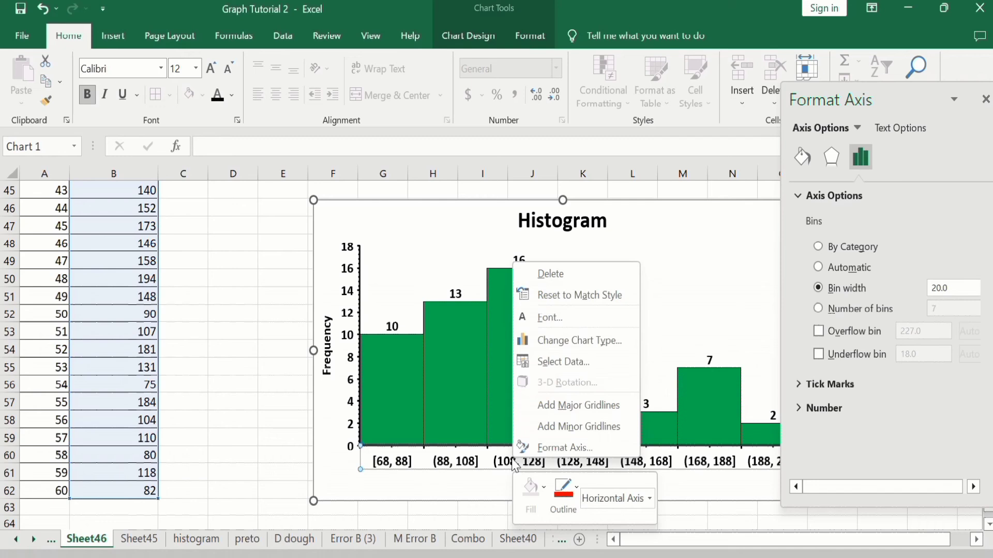
click(568, 448)
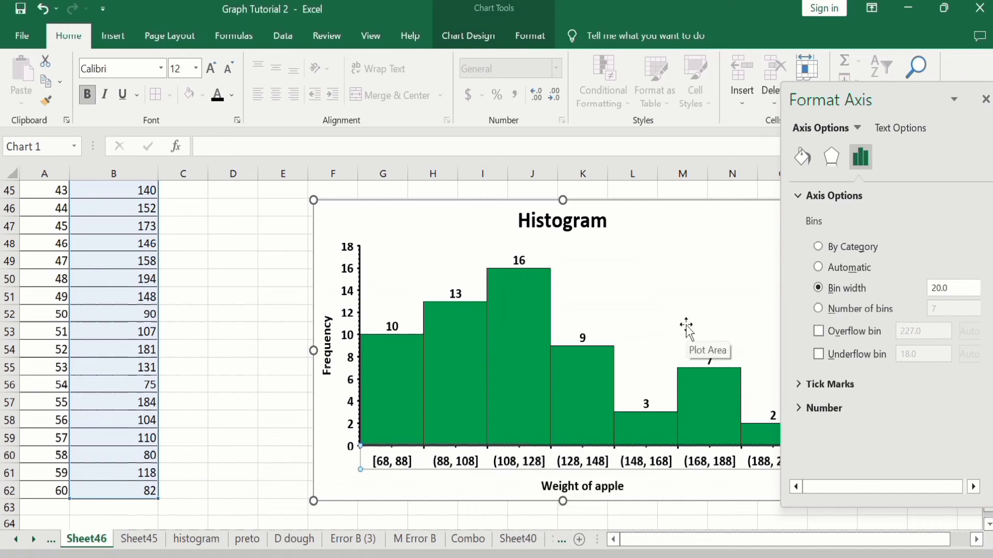
click(818, 309)
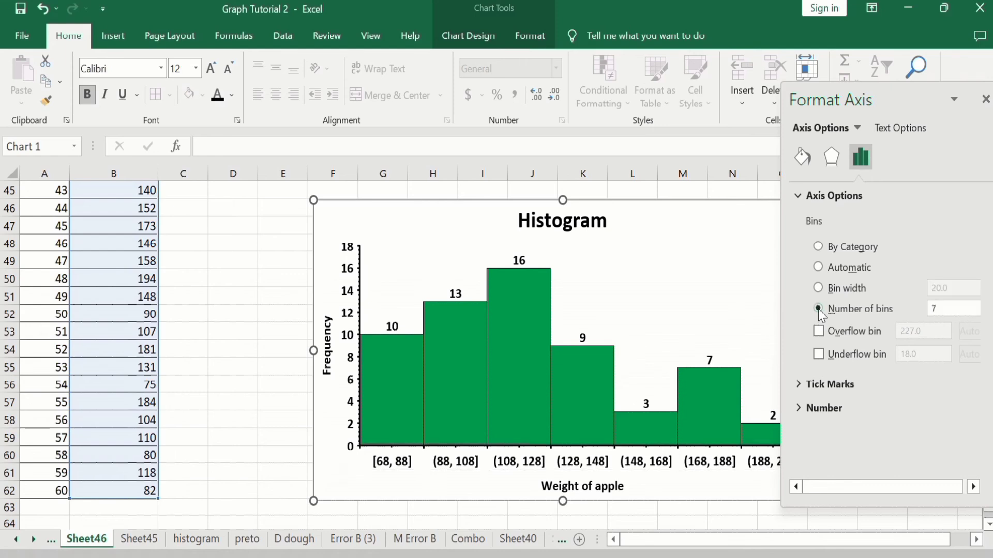
click(934, 310)
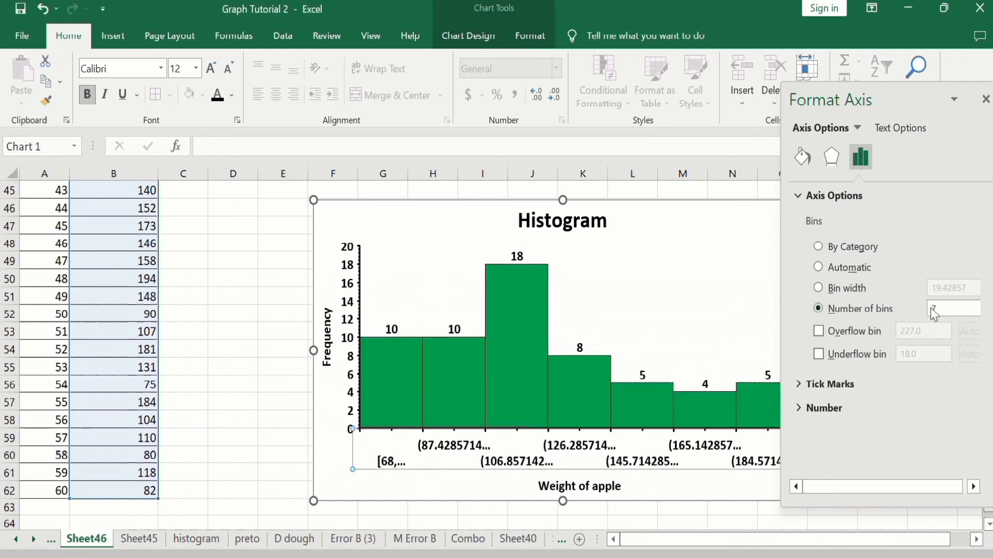
click(943, 309)
key(BackSpace)
text(8)
click(287, 362)
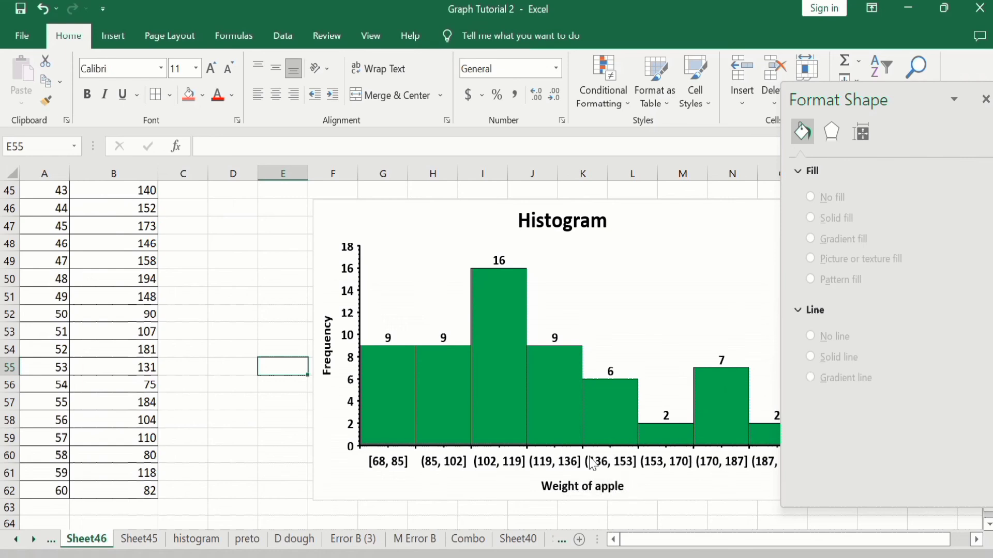
- Enable the overflow bin on the histogram's horizontal axis, set it to 200, and move the formatting pane aside to check the last bar
click(551, 464)
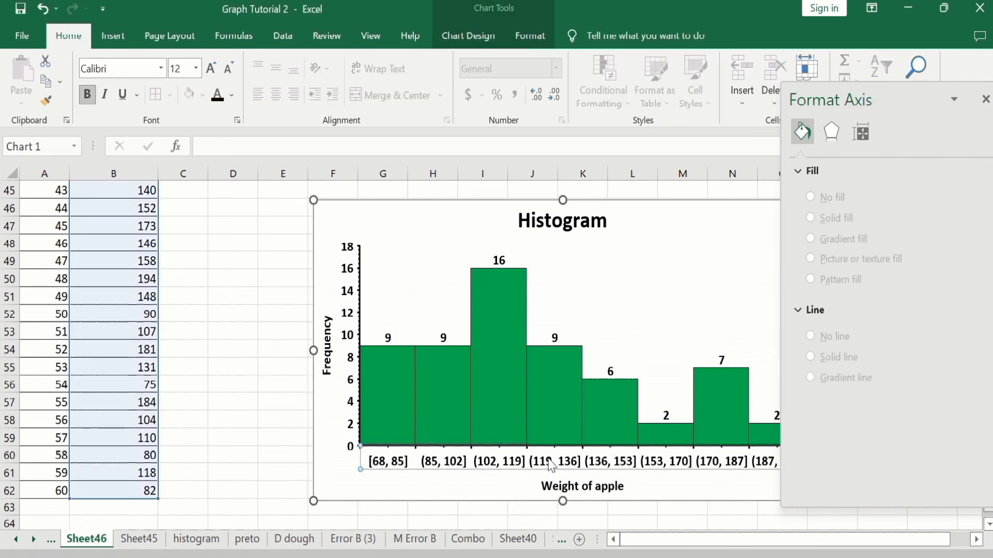
right_click(551, 464)
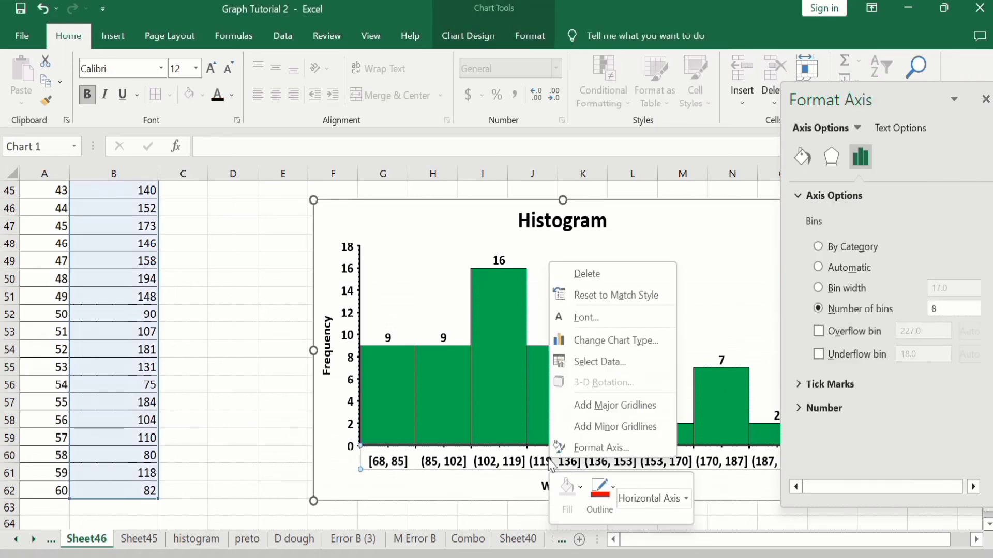
click(615, 447)
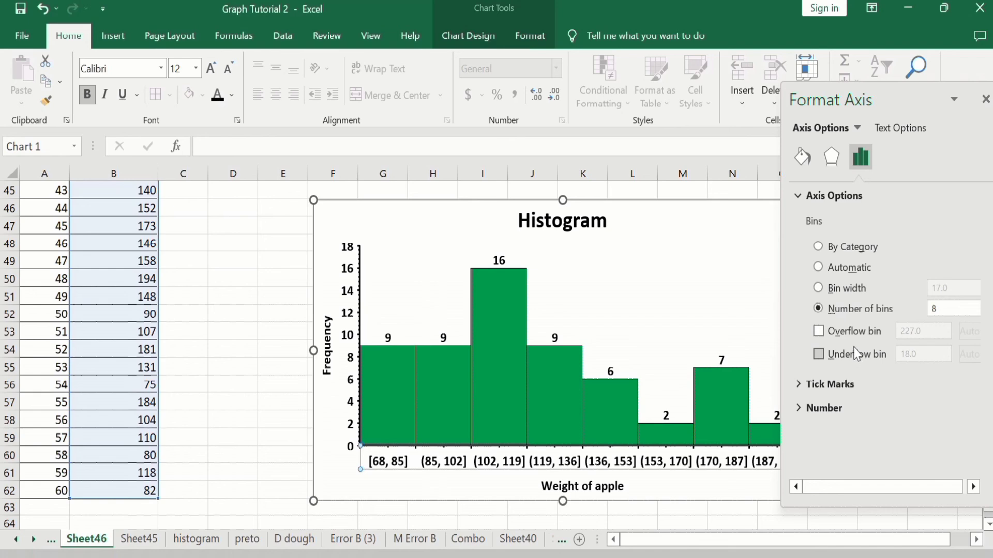
click(818, 332)
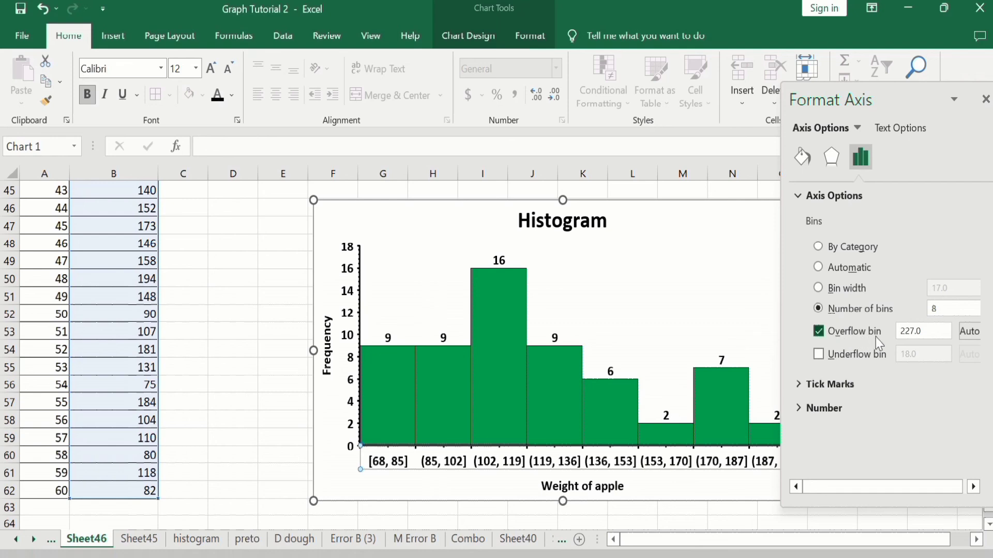
click(916, 333)
click(915, 333)
key(BackSpace)
key(BackSpace)
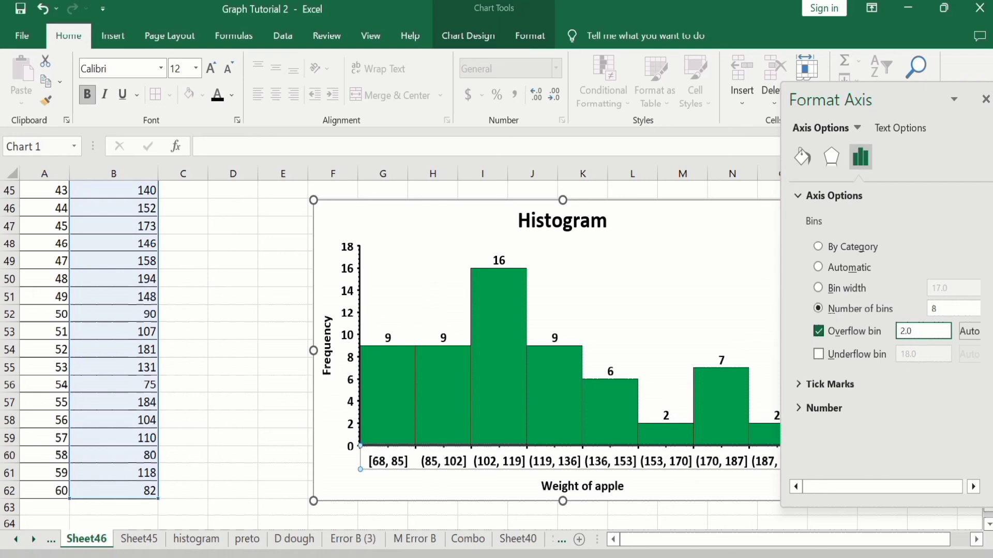
text(00)
click(276, 395)
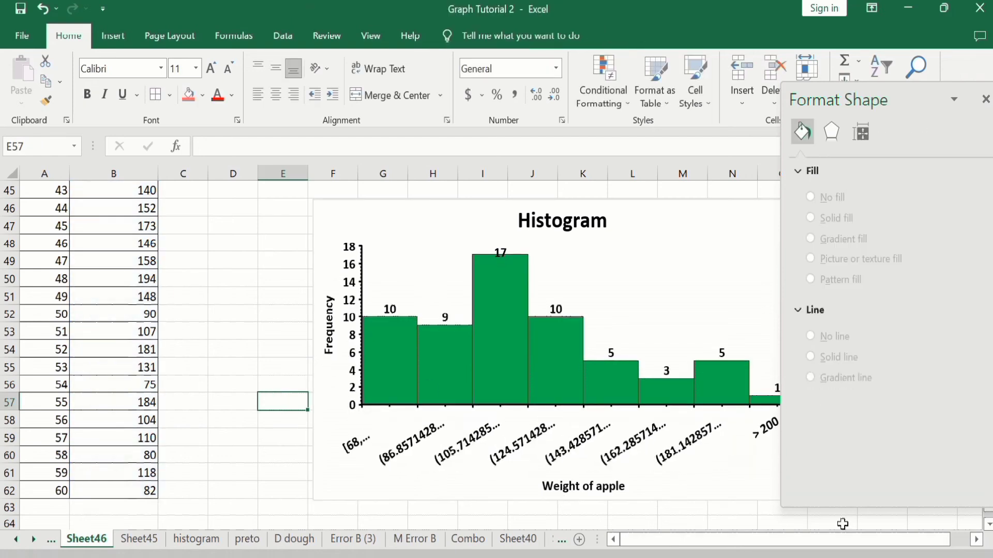
drag(897, 100, 326, 100)
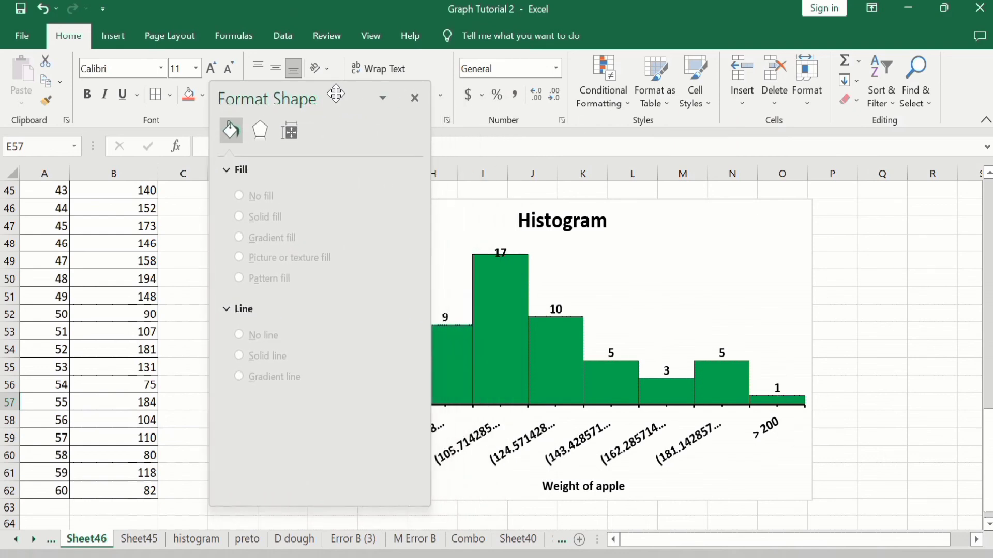
drag(361, 98, 884, 63)
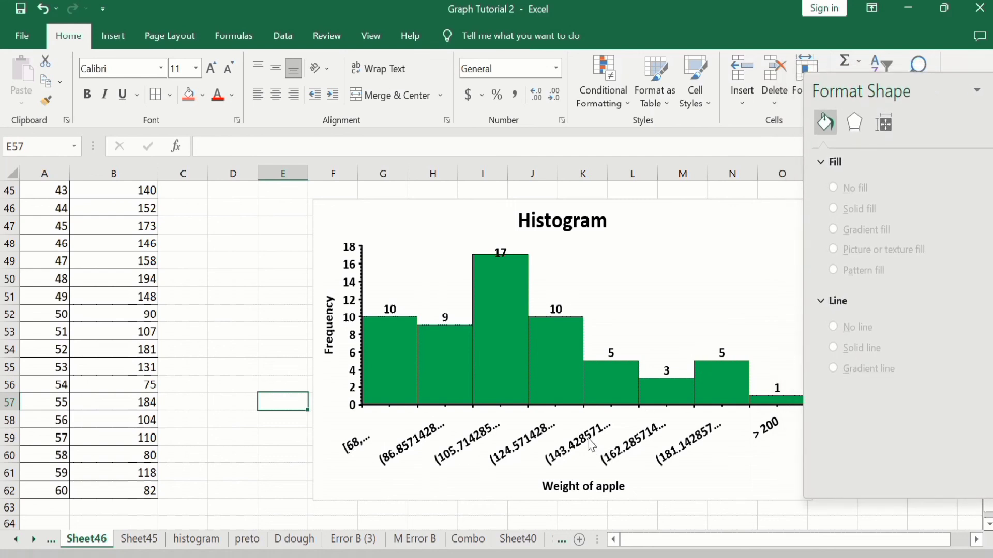
- Turn off the horizontal axis's overflow bin and enable the underflow bin with a value of 80
click(592, 451)
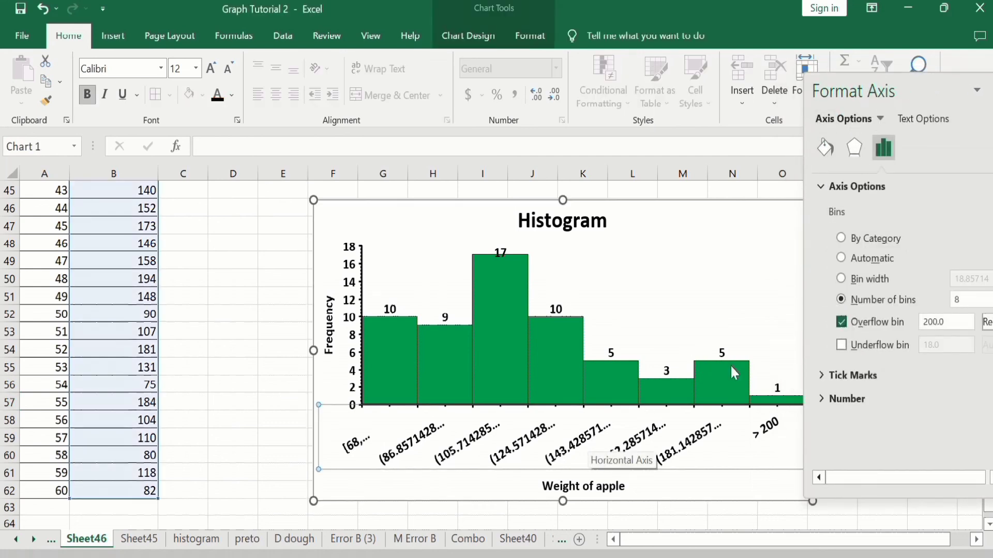
click(841, 323)
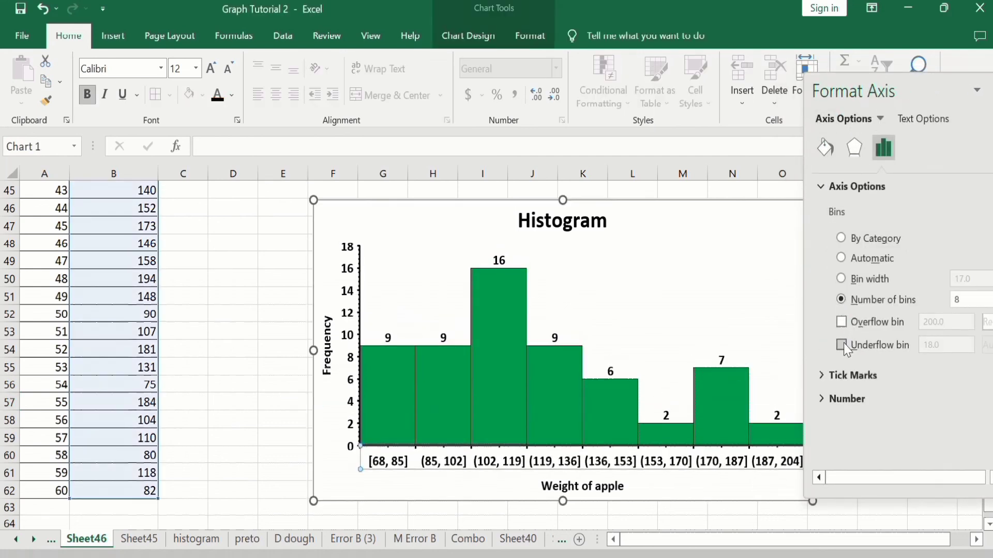
click(841, 345)
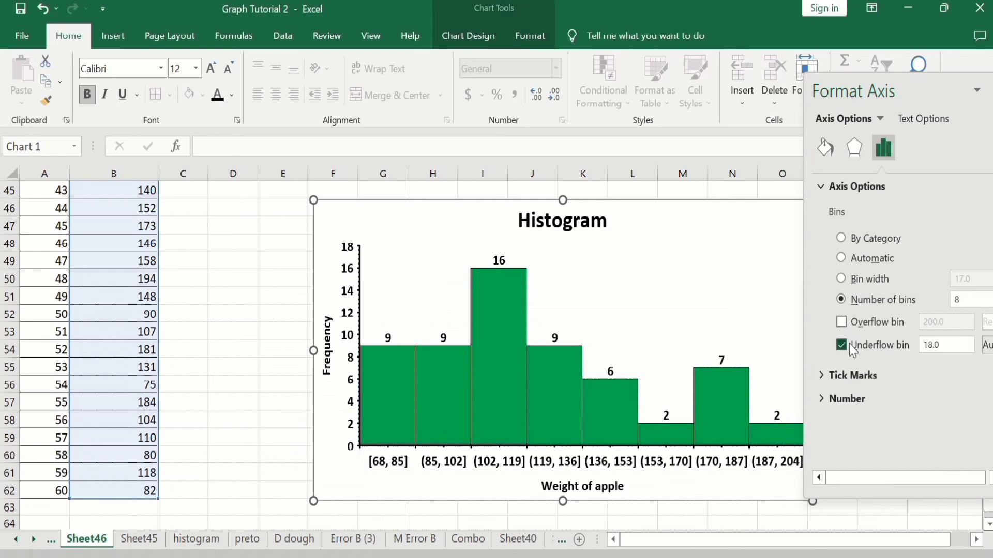
click(936, 345)
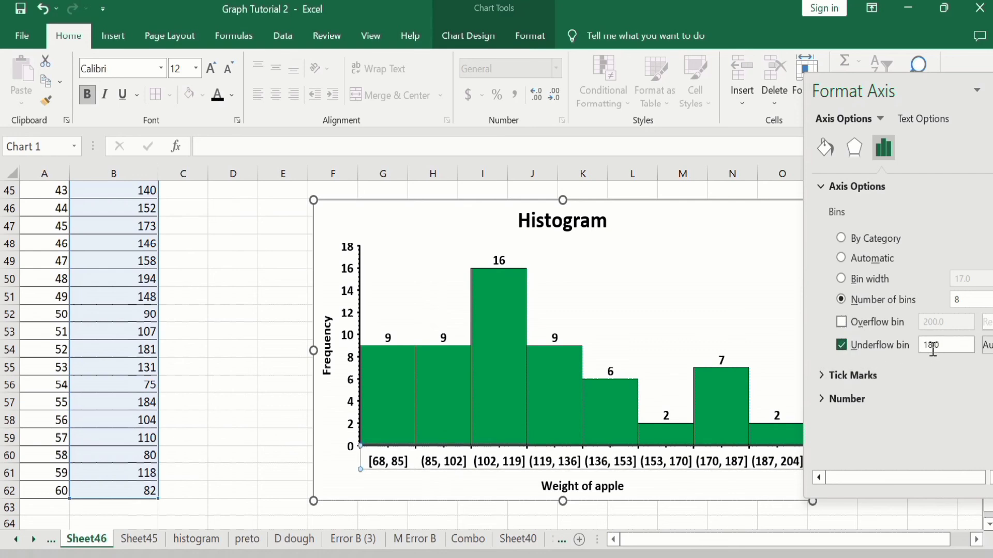
click(933, 348)
key(BackSpace)
click(263, 437)
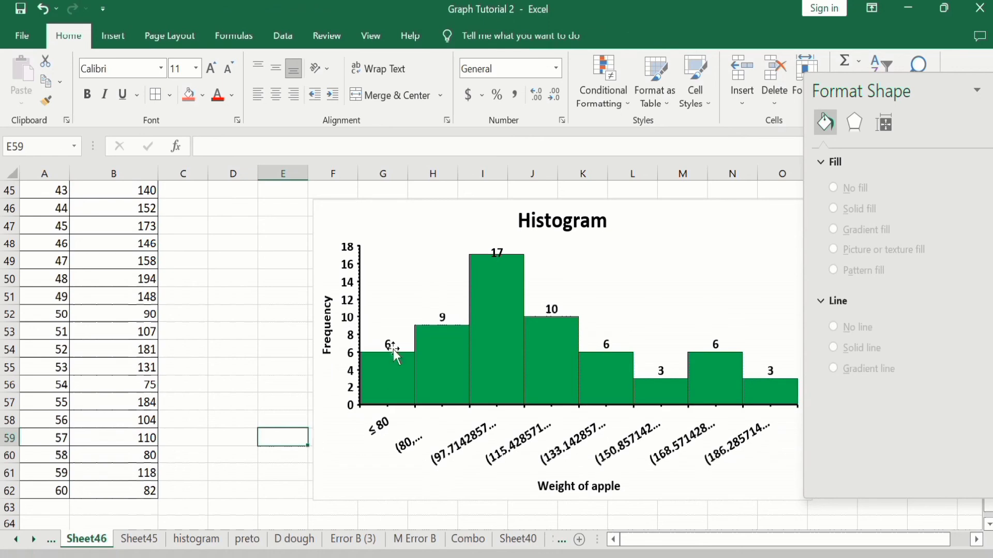